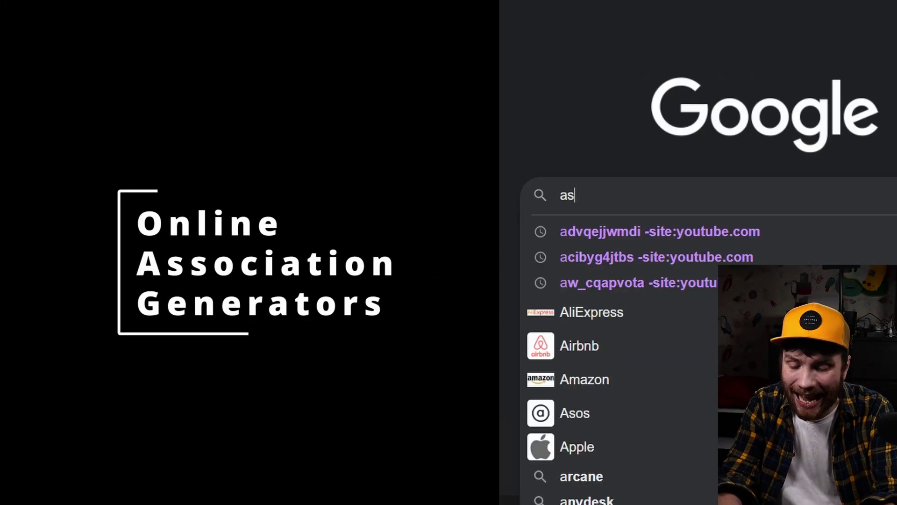
Step: Search Google for 'word association online' and open the Word Associations Network site
type("ations online")
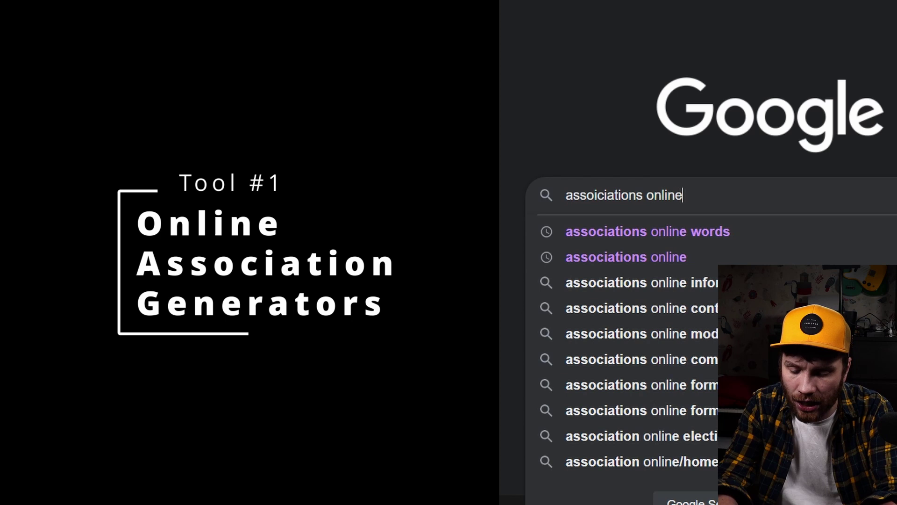
key("Return")
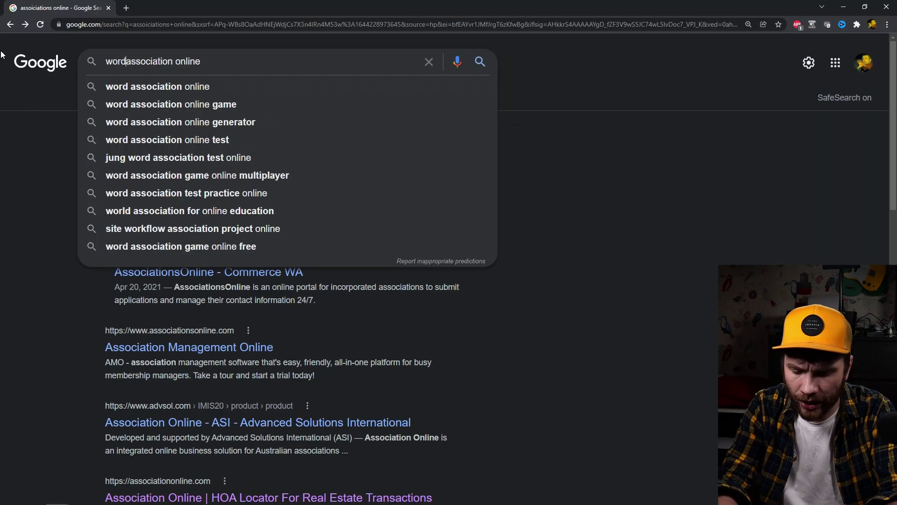
key("Return")
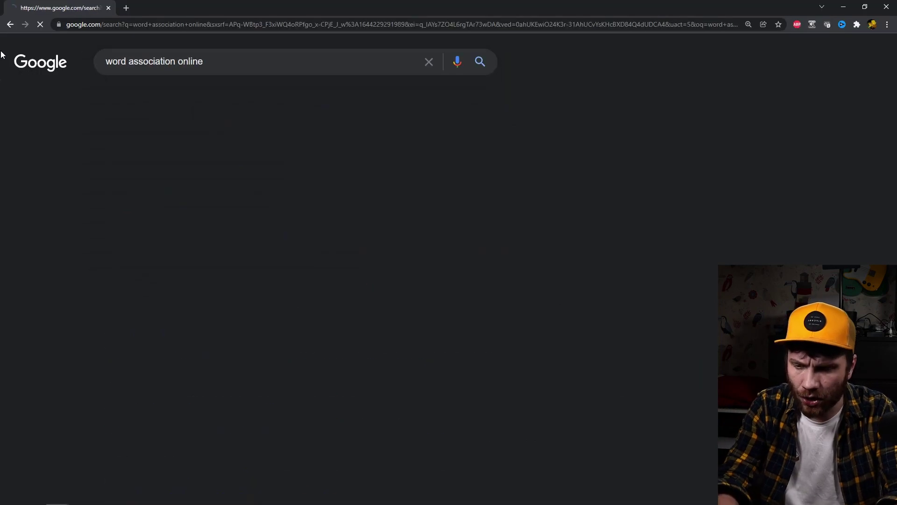
left_click(189, 163)
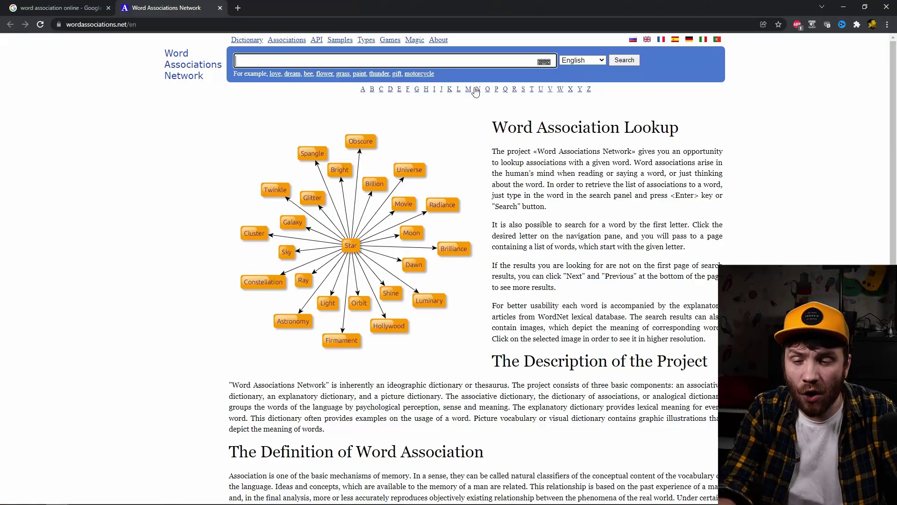
Step: Look up 'bird' on Word Associations Network and scroll through its associated words
left_click(388, 60)
type("bird")
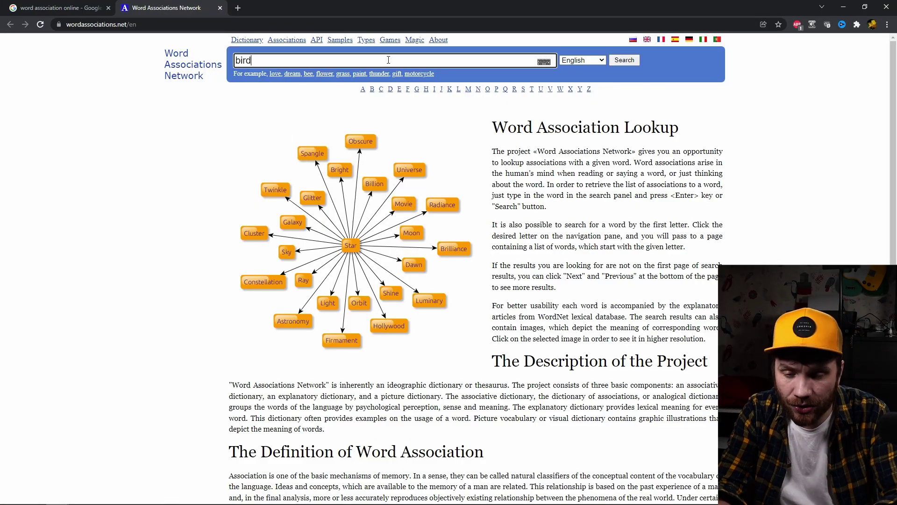
key("Return")
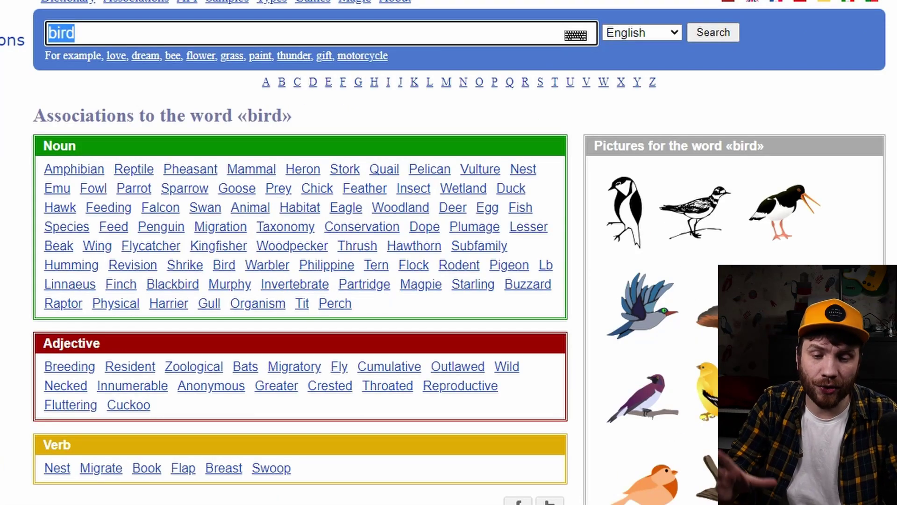
scroll(449, 253, "down", 10)
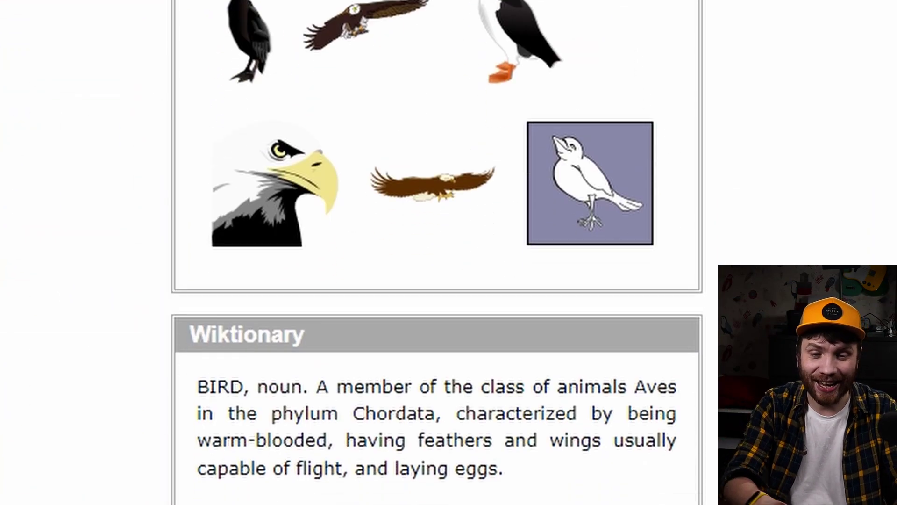
scroll(435, 253, "up", 7)
scroll(435, 252, "down", 4)
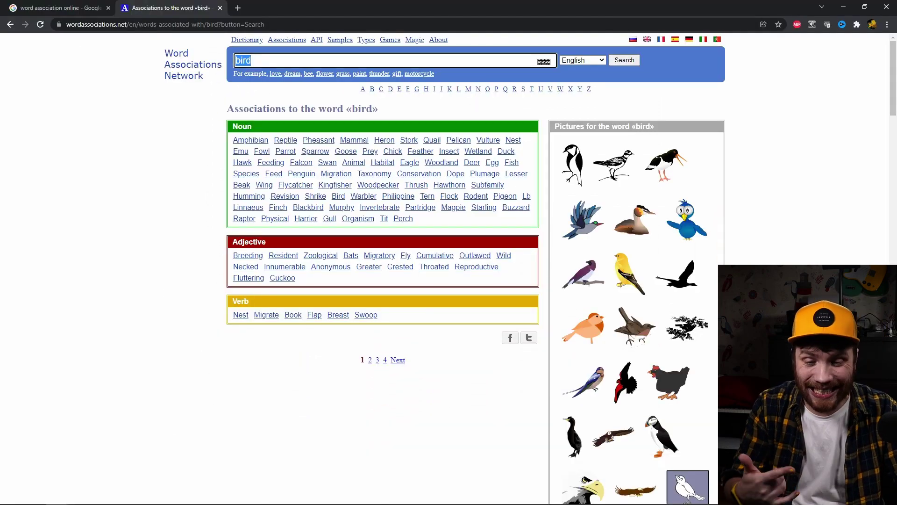
scroll(248, 196, "up", 4)
scroll(99, 183, "down", 2)
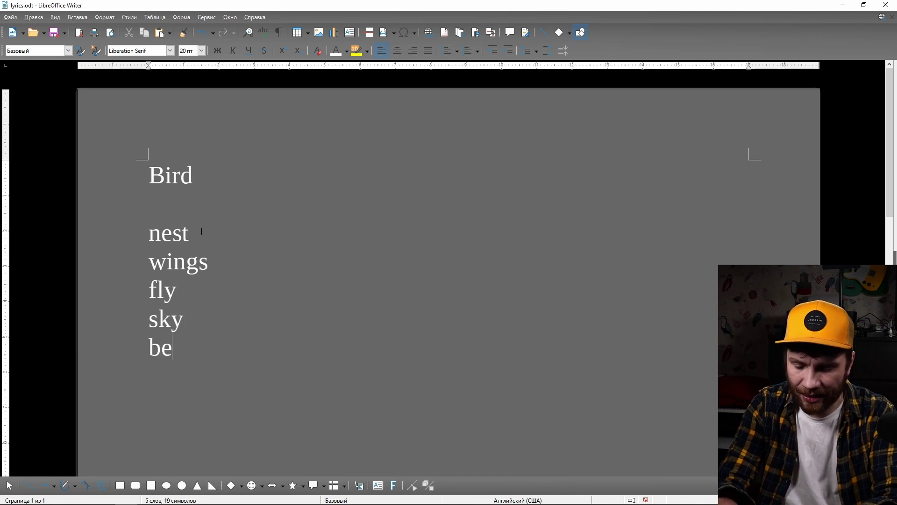
Step: Add seagull, pigeon and nature to the Bird word list from the associations page
type("seagull")
key("Return")
type("pigeon")
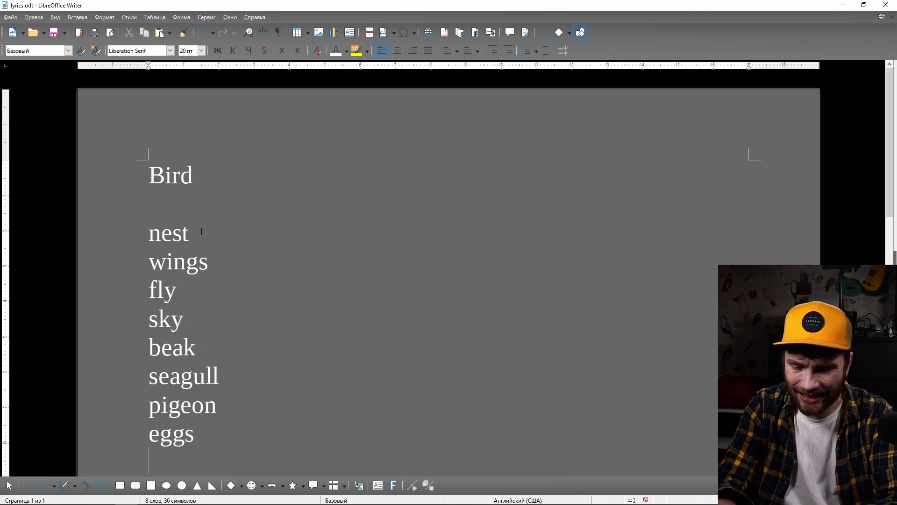
key("alt+Tab")
key("alt+Tab")
type("natu")
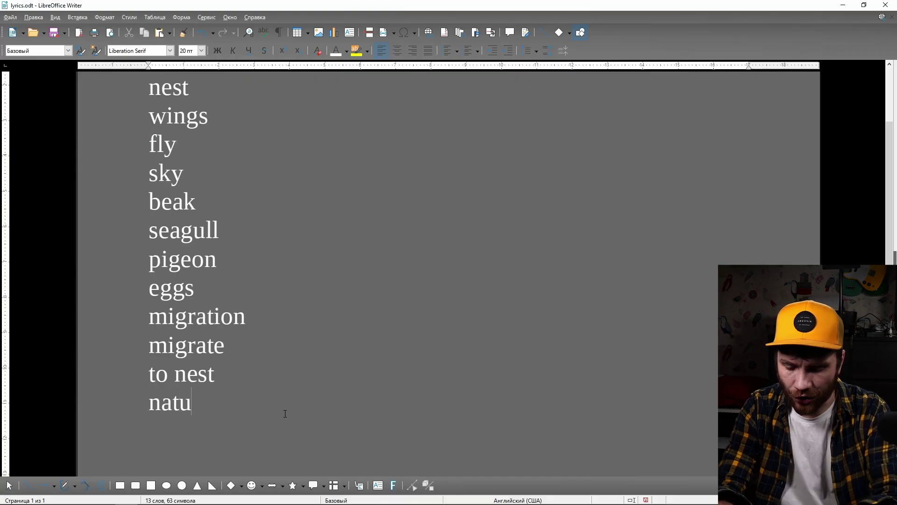
key("alt+Tab")
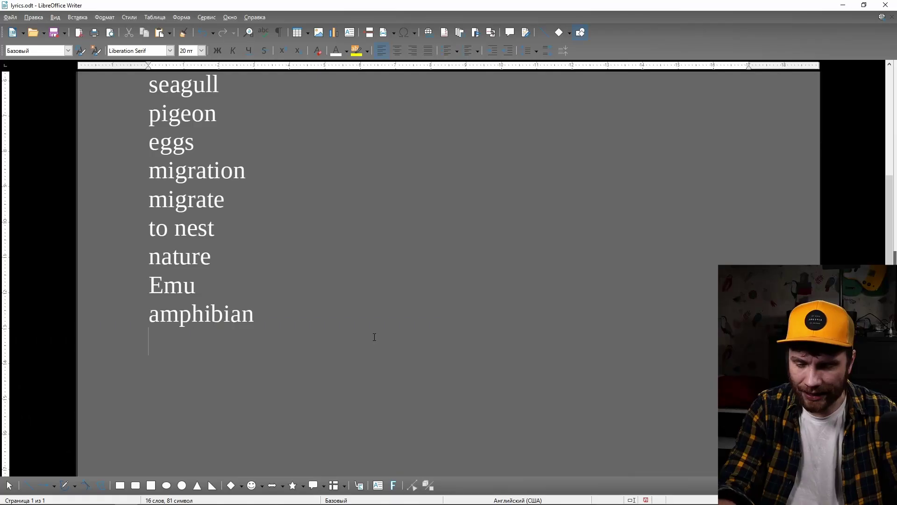
key("alt+Tab")
Step: Open page 4 of the bird associations, add eagle, and select the word list
left_click(361, 369)
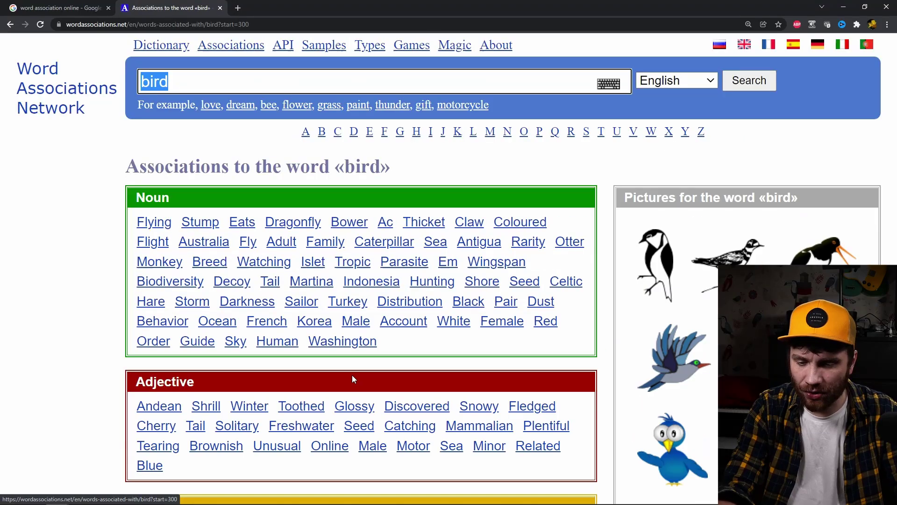
scroll(407, 346, "down", 2)
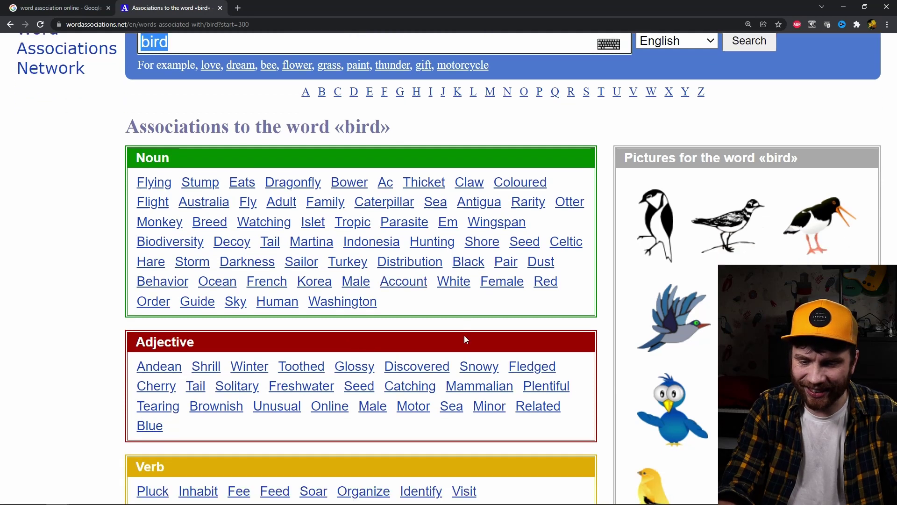
key("alt+Tab")
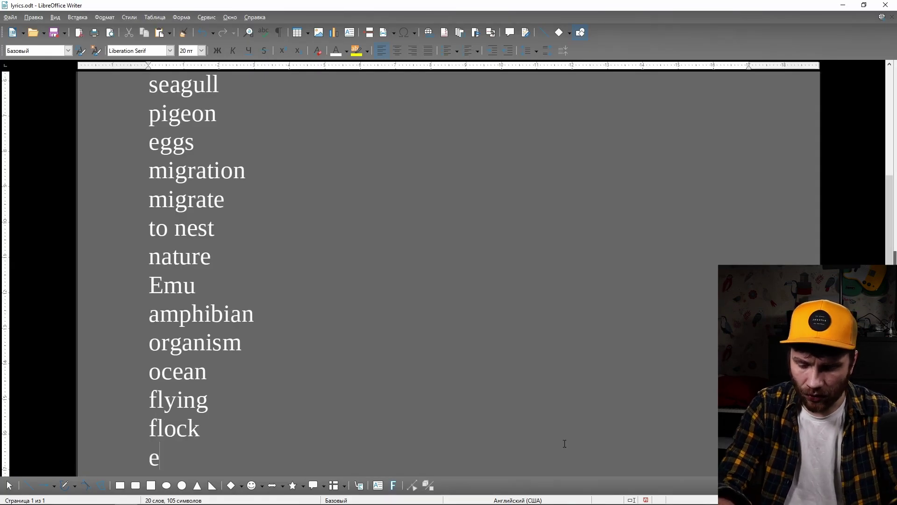
scroll(565, 444, "down", 2)
type("agle")
key("Return")
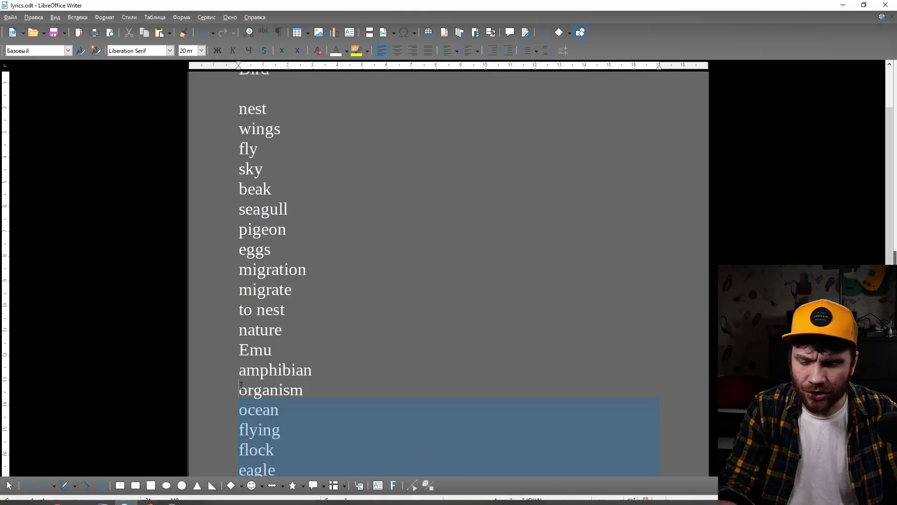
key("shift+Up")
key("shift+Up")
key("shift+Up")
key("shift+Up")
key("shift+Up")
key("shift+Up")
key("shift+Up")
key("shift+Up")
key("shift+Up")
key("shift+Up")
key("shift+Up")
key("shift+Up")
key("shift+Up")
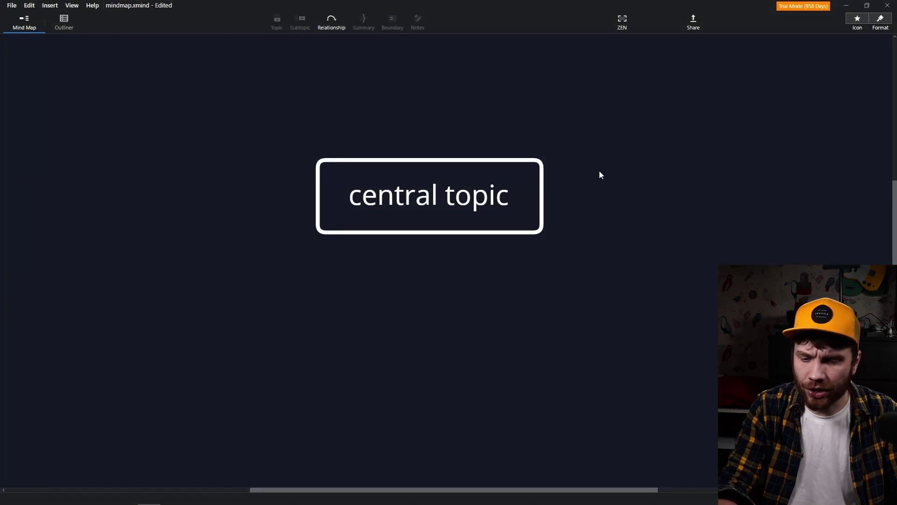
Step: Paste the copied word list as subtopics and rename the central topic to 'bird'
scroll(626, 252, "up", 1)
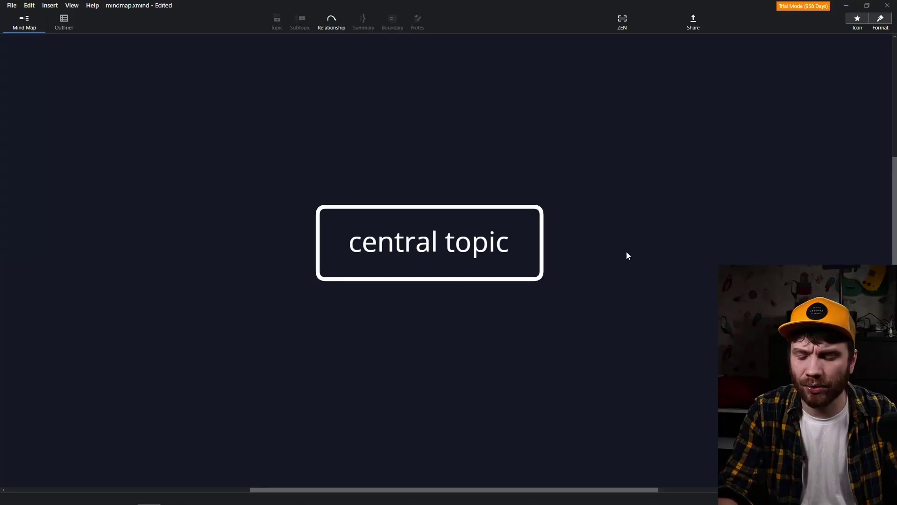
left_click(511, 250)
key("ctrl+v")
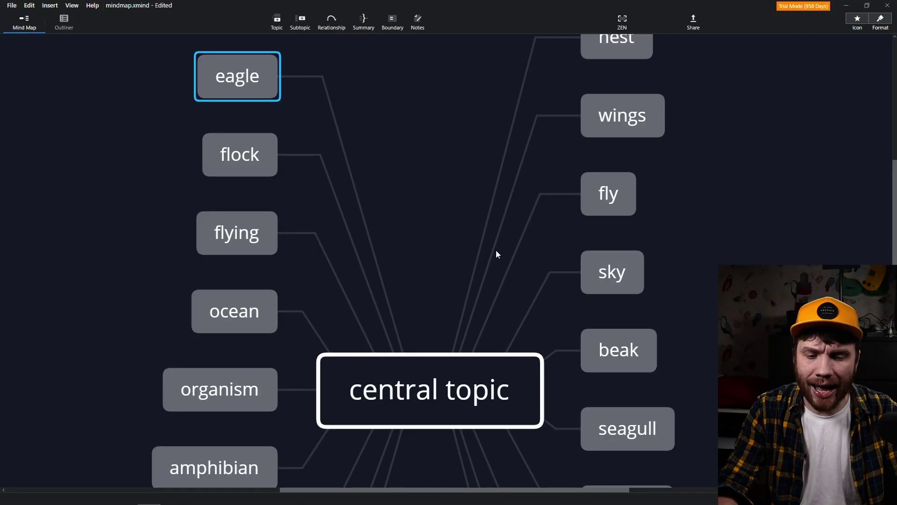
scroll(481, 281, "down", 3)
scroll(454, 247, "up", 3)
scroll(538, 276, "up", 1)
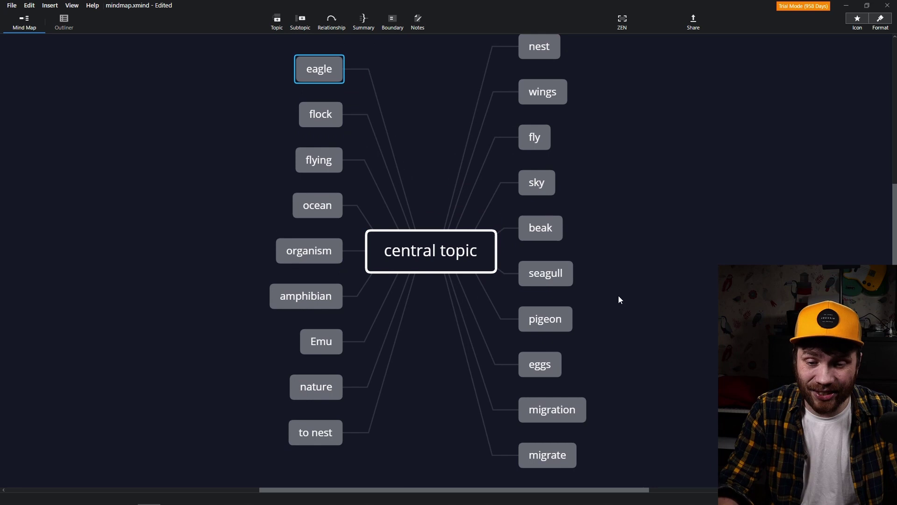
key("Right")
key("F2")
type("bird")
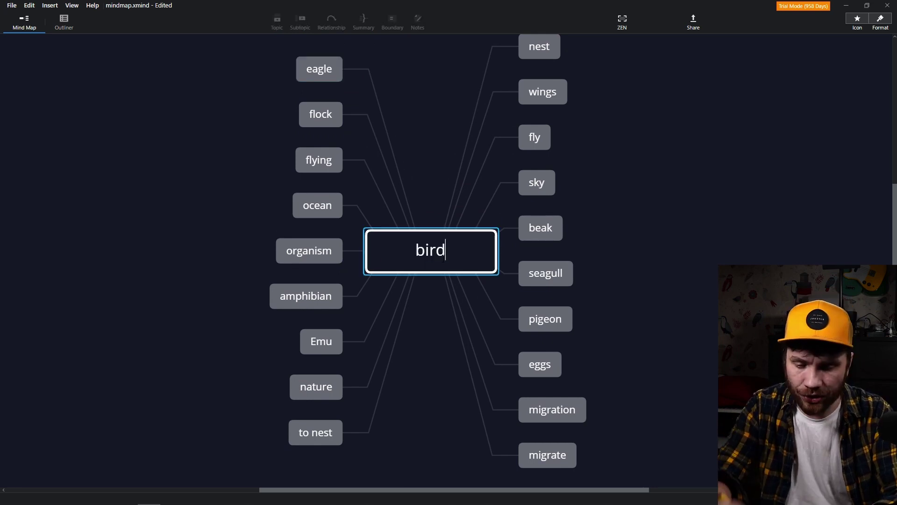
left_click(692, 201)
Step: Add airplane, insect and wind as subtopics under the fly topic
left_click(508, 140)
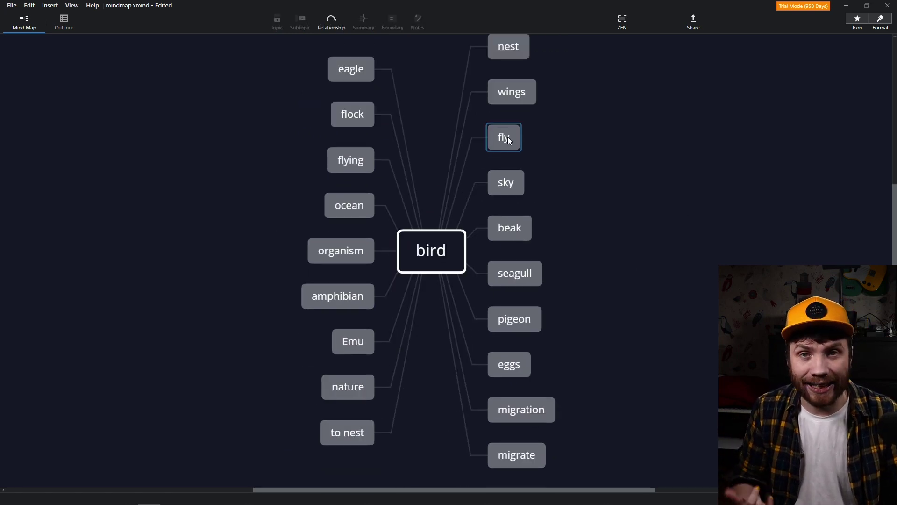
key("Tab")
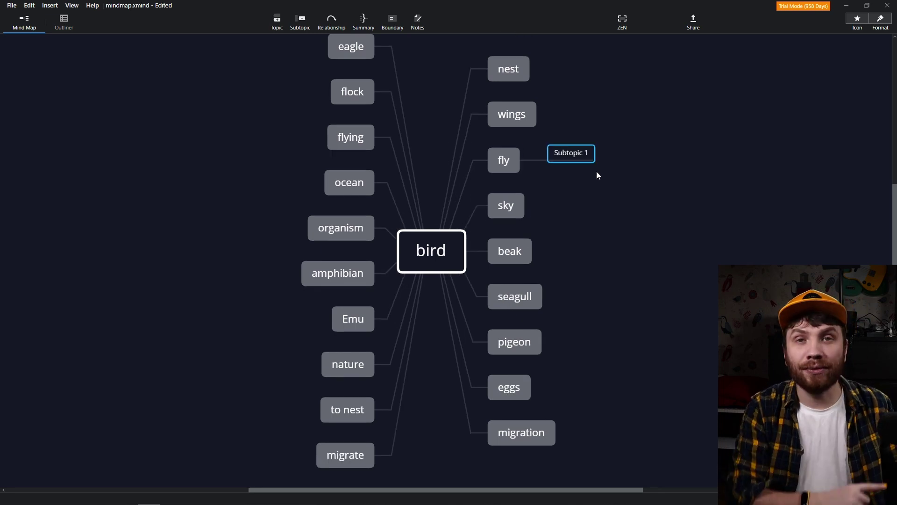
scroll(517, 345, "down", 3)
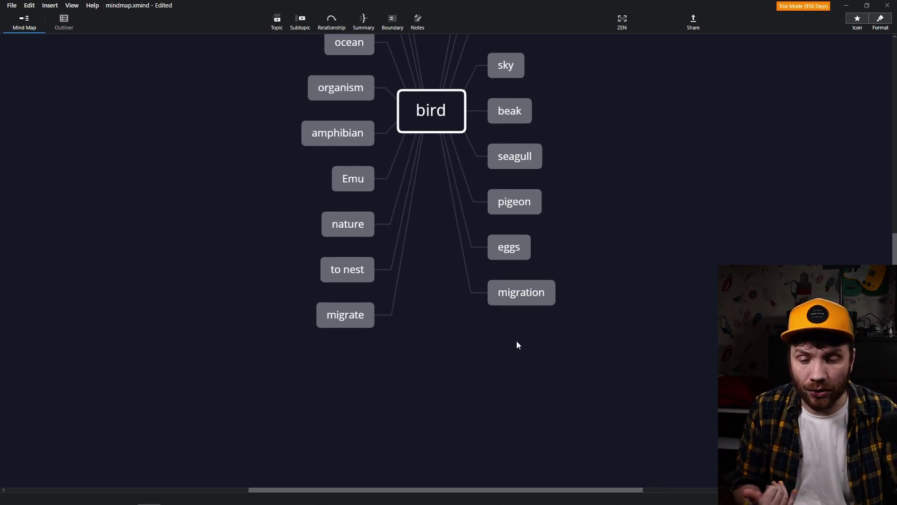
scroll(538, 391, "up", 4)
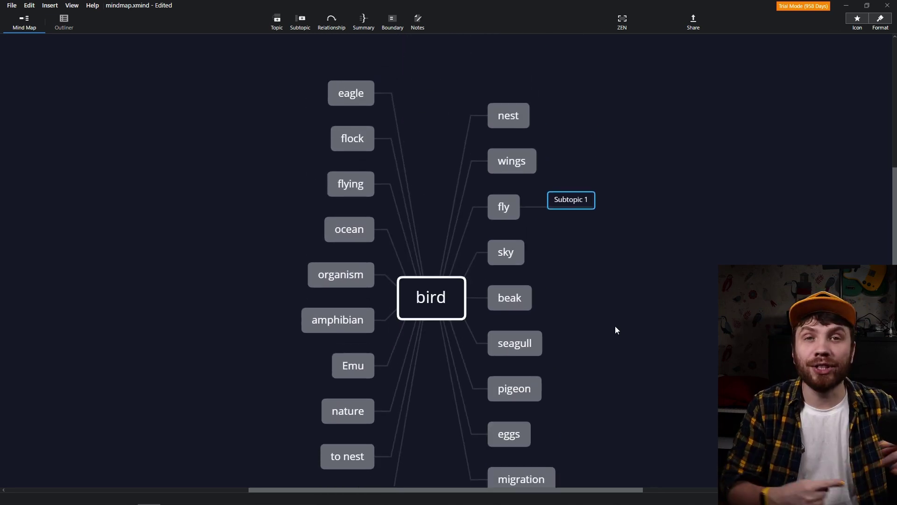
type("airplane")
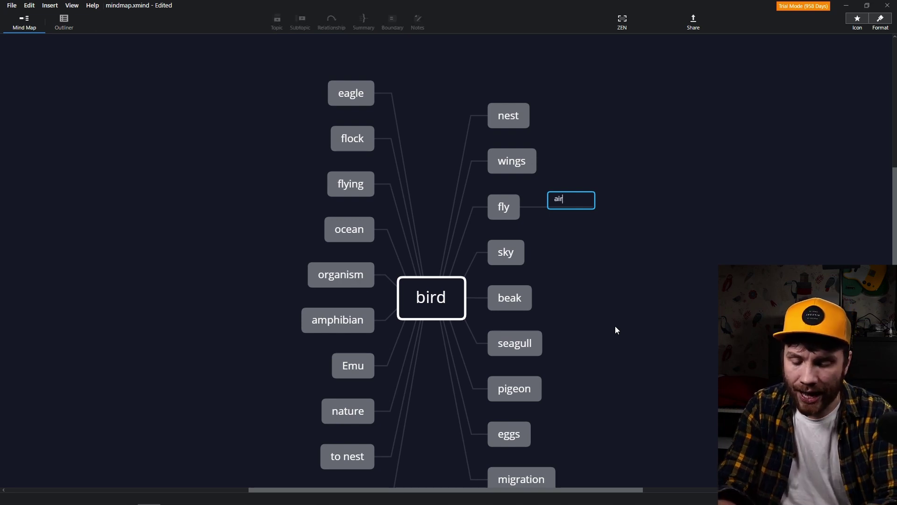
key("Return")
type("insect")
key("Return")
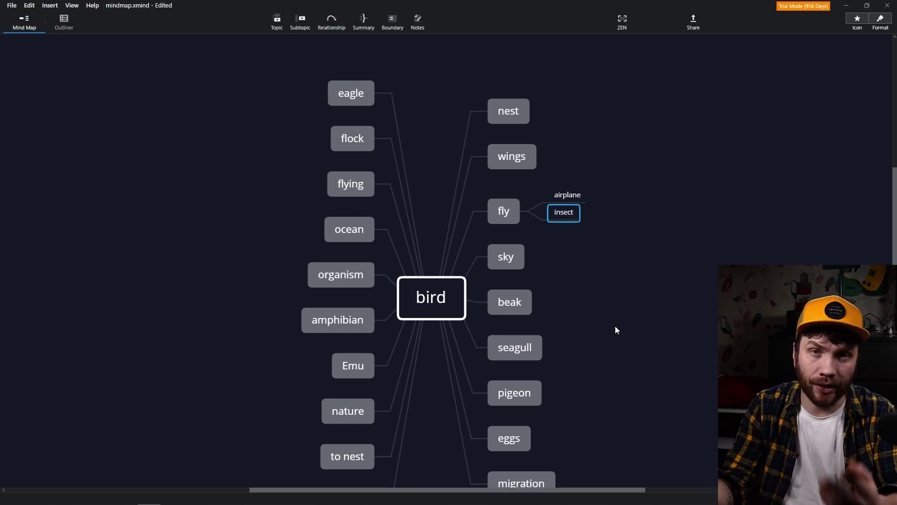
key("Return")
type("wind")
key("Return")
key("Return")
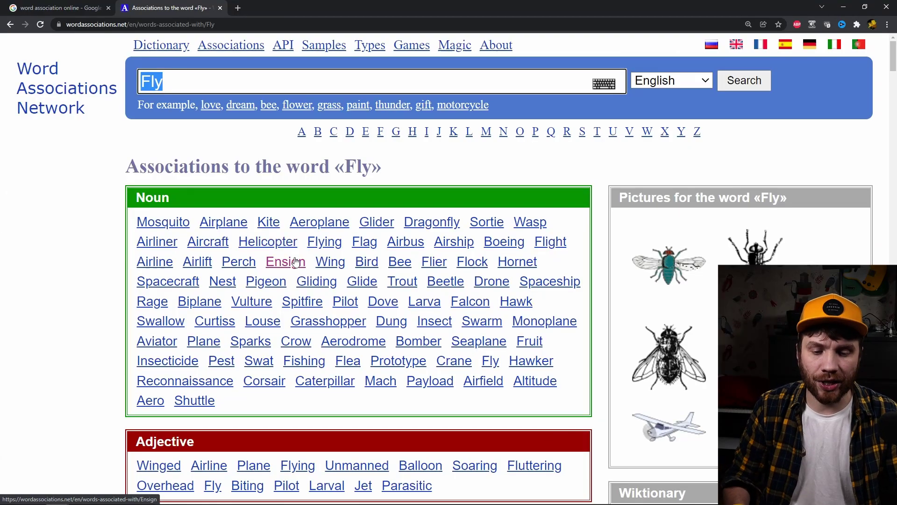
Step: Add an 'omlette' (omelette) subtopic under the eggs topic
scroll(297, 261, "down", 1)
left_click_drag(195, 274, 447, 356)
left_click(447, 357)
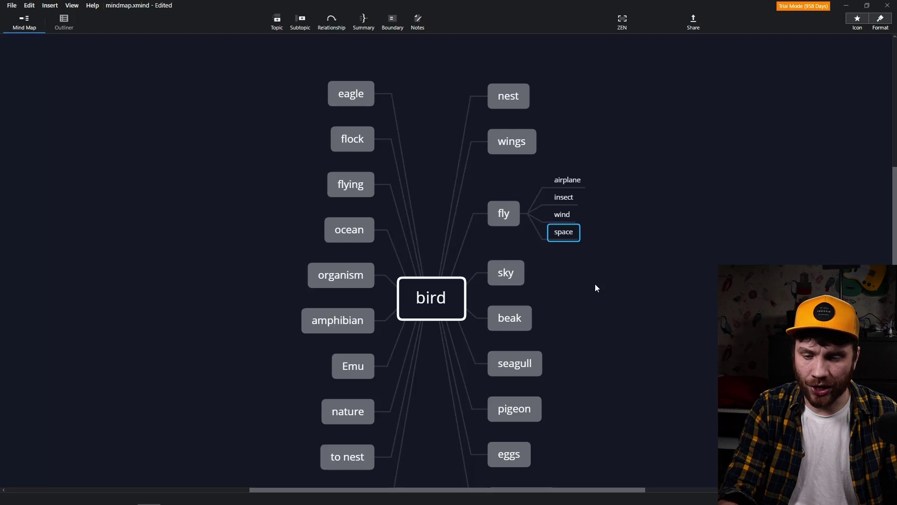
scroll(596, 287, "down", 1)
left_click(509, 407)
key("Tab")
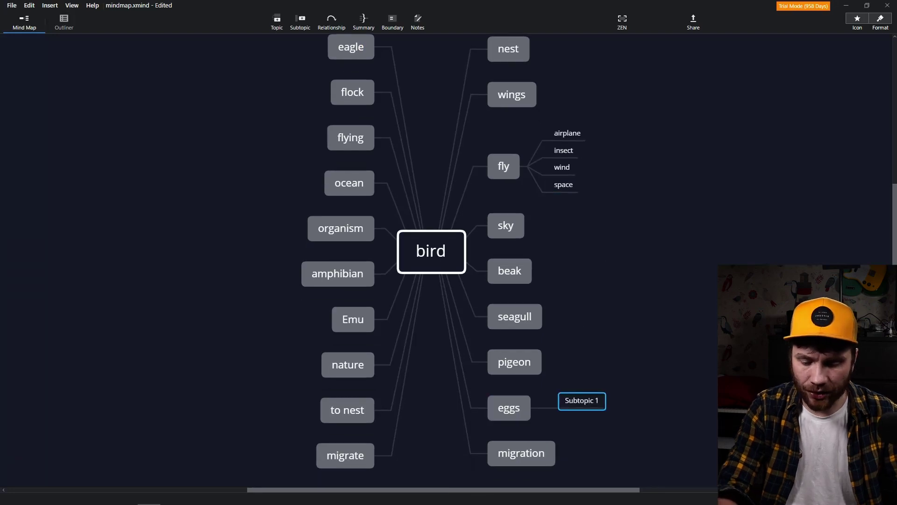
type("omlette")
left_click(670, 359)
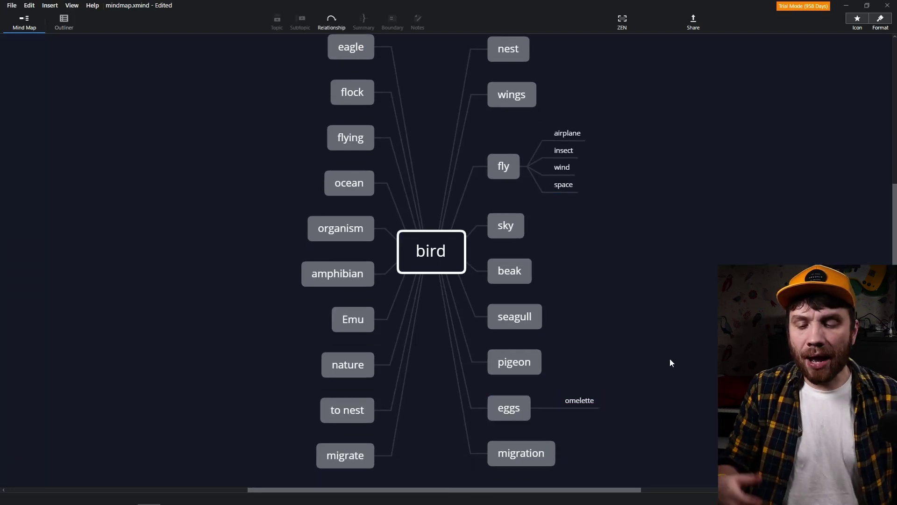
scroll(671, 363, "up", 5)
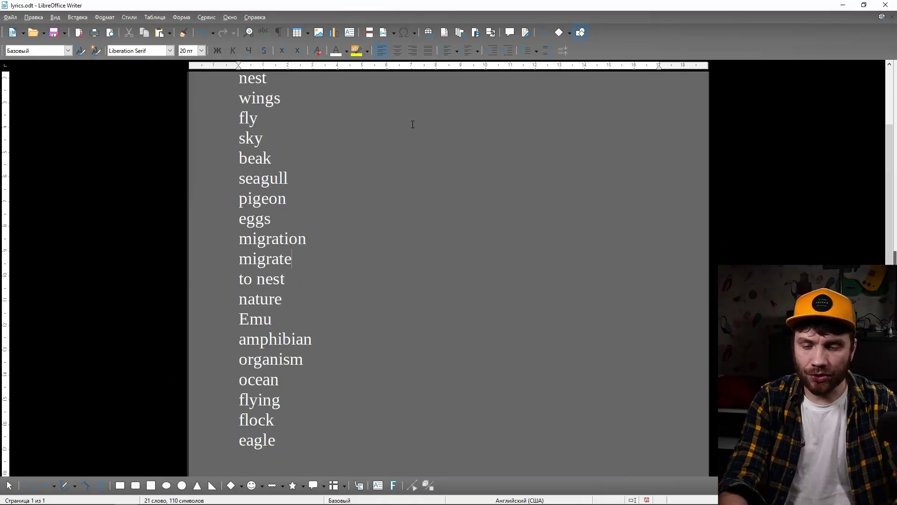
Step: Select the words from sky down to flying in the lyrics document
scroll(412, 124, "up", 2)
scroll(414, 124, "down", 2)
scroll(260, 342, "down", 2)
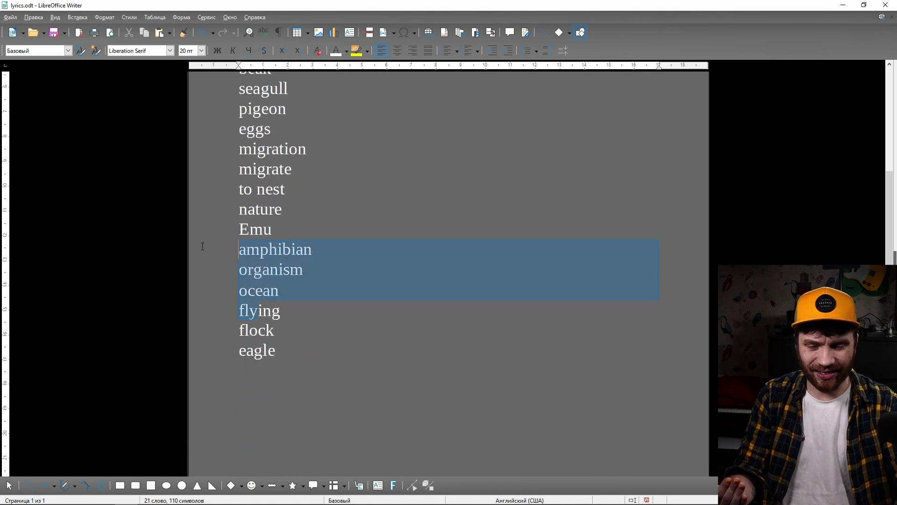
left_click_drag(203, 246, 407, 195)
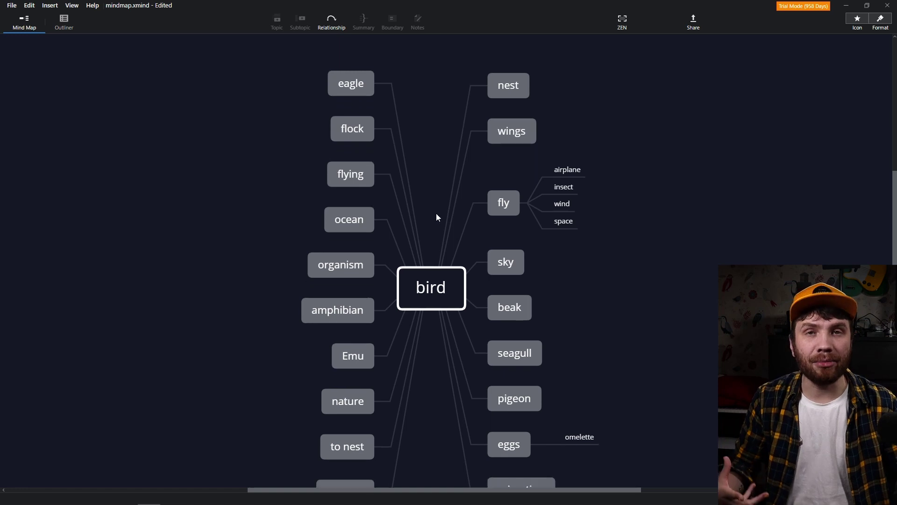
scroll(315, 216, "down", 2)
scroll(316, 224, "up", 2)
scroll(507, 239, "down", 6)
scroll(485, 172, "up", 1)
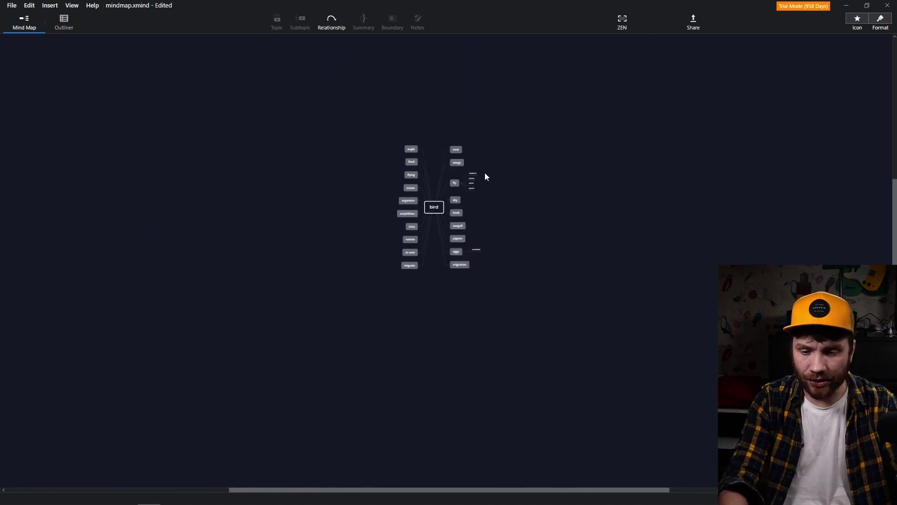
scroll(485, 211, "up", 4)
scroll(519, 245, "up", 3)
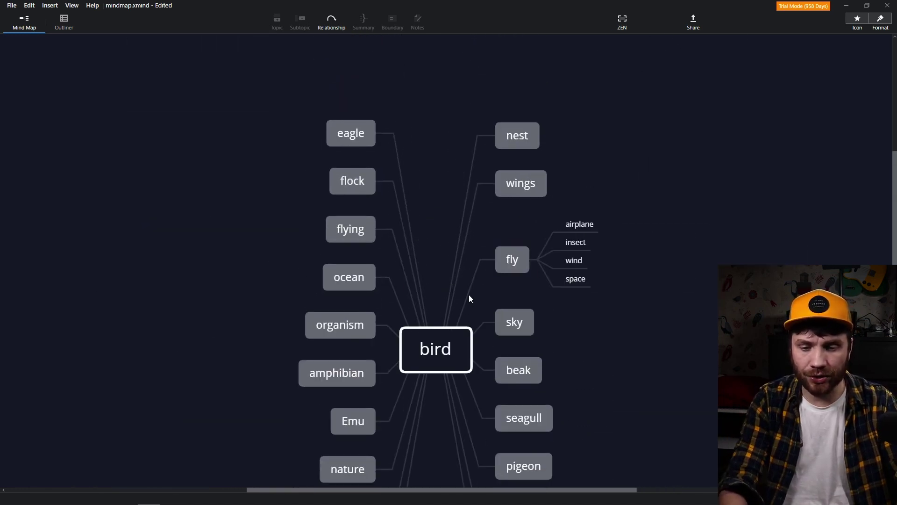
Step: Paste the mind map outline into the lyrics, then undo it to restore the plain list
key("alt+Tab")
left_click(391, 325)
scroll(391, 327, "up", 5)
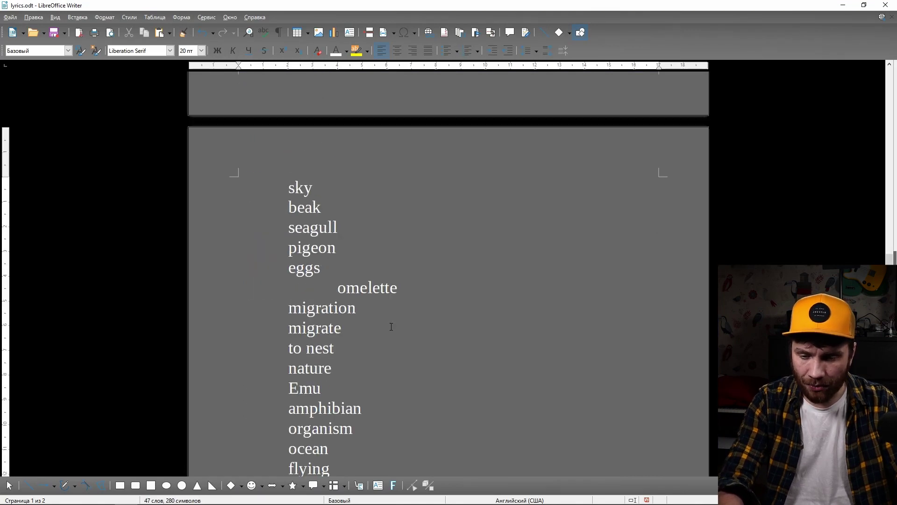
scroll(388, 325, "up", 4)
key("ctrl+z")
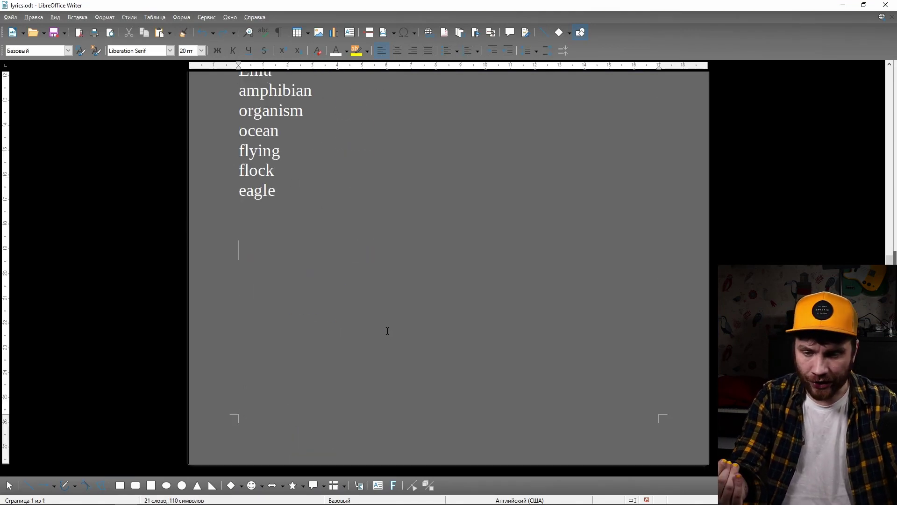
key("alt+Tab")
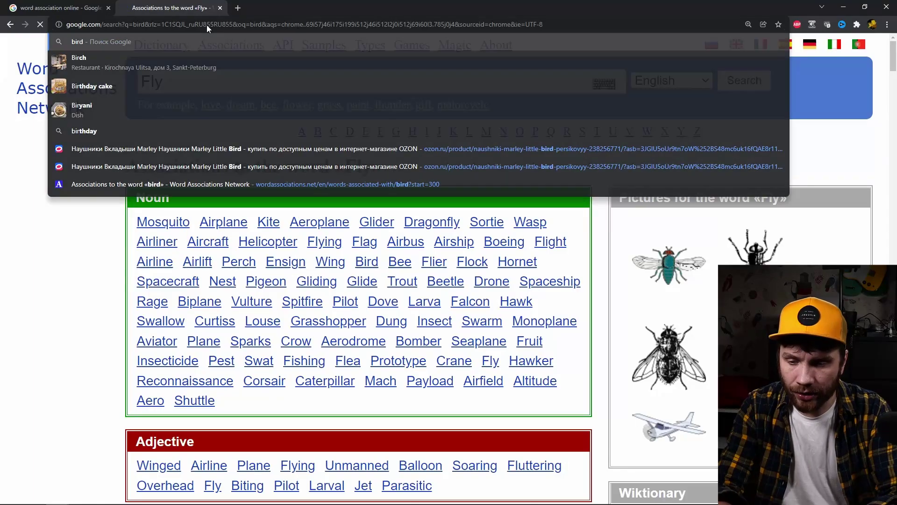
Step: Search Google for 'bird', then refine the search to 'bird wiki'
key("Return")
scroll(341, 172, "down", 10)
scroll(340, 179, "up", 10)
left_click(171, 62)
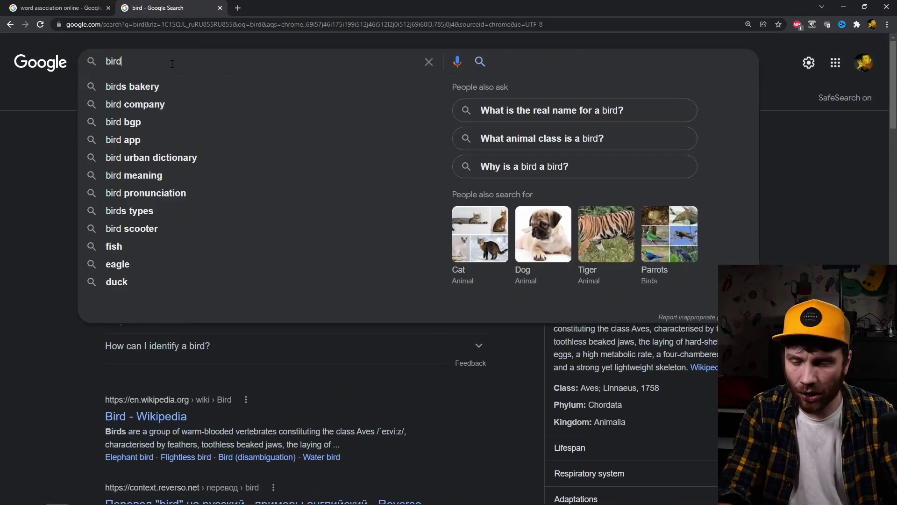
type("wkik")
key("Return")
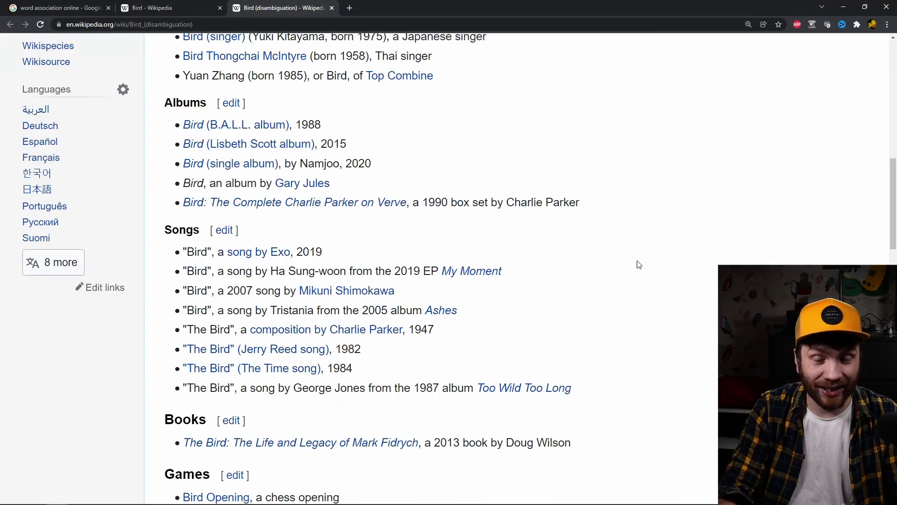
Step: Open the Bird Wikipedia article and scroll to the Aves definition section
scroll(639, 264, "down", 2)
key("ctrl+shift+Tab")
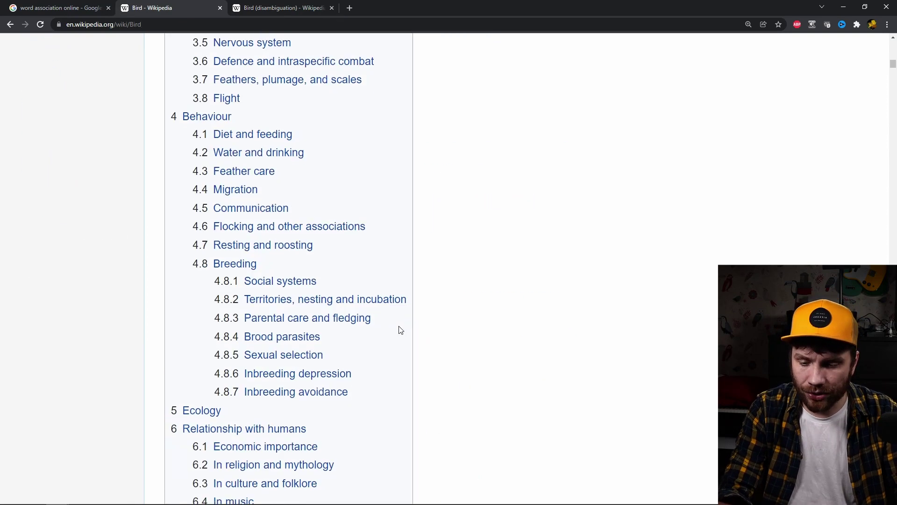
scroll(400, 330, "down", 4)
scroll(522, 210, "down", 10)
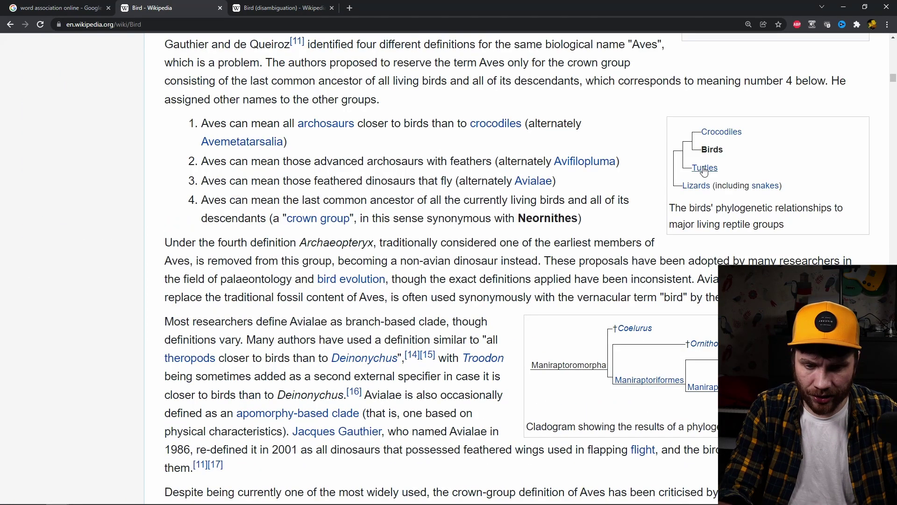
mouse_move(698, 193)
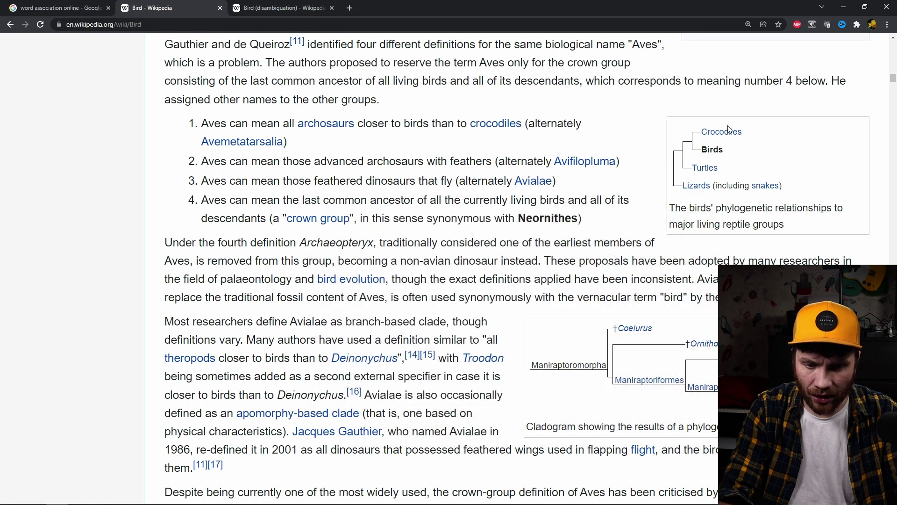
mouse_move(721, 132)
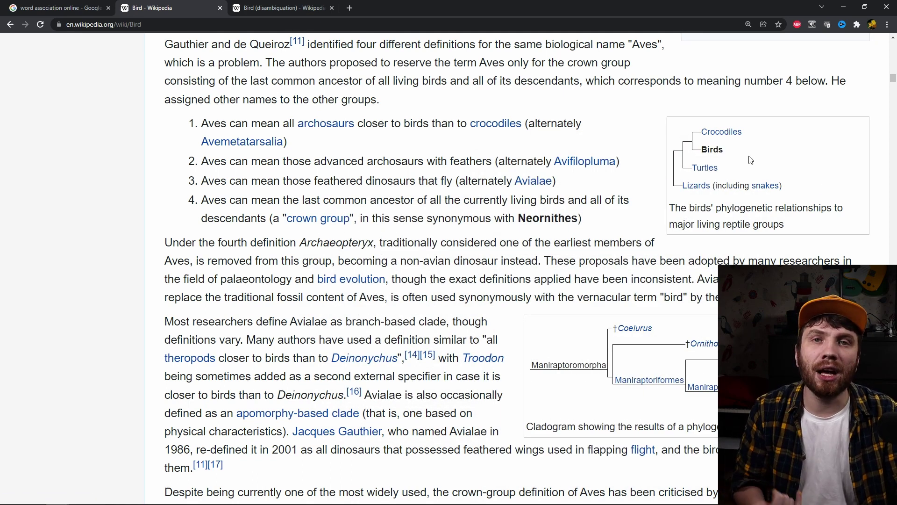
Step: Add a 'dinosaurs' main topic to the bird map and select it
key("alt+Tab")
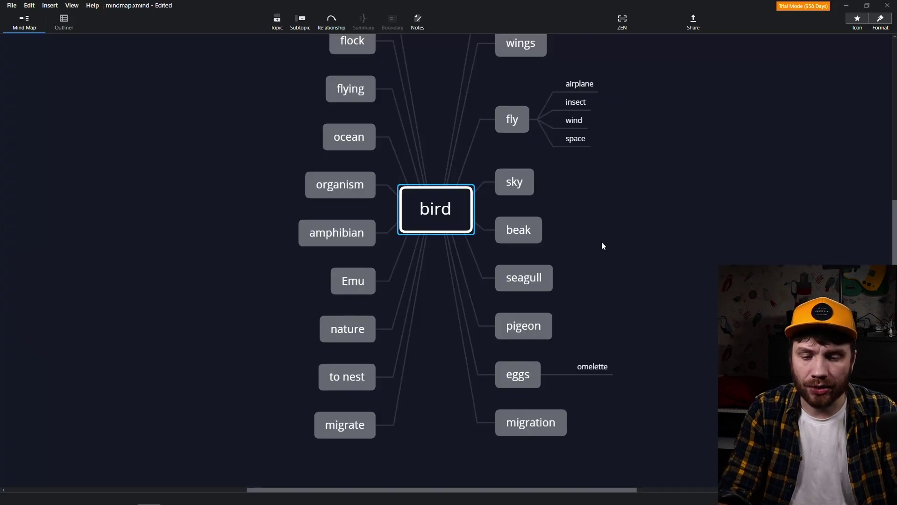
key("Tab")
left_click(547, 238)
scroll(547, 238, "down", 1)
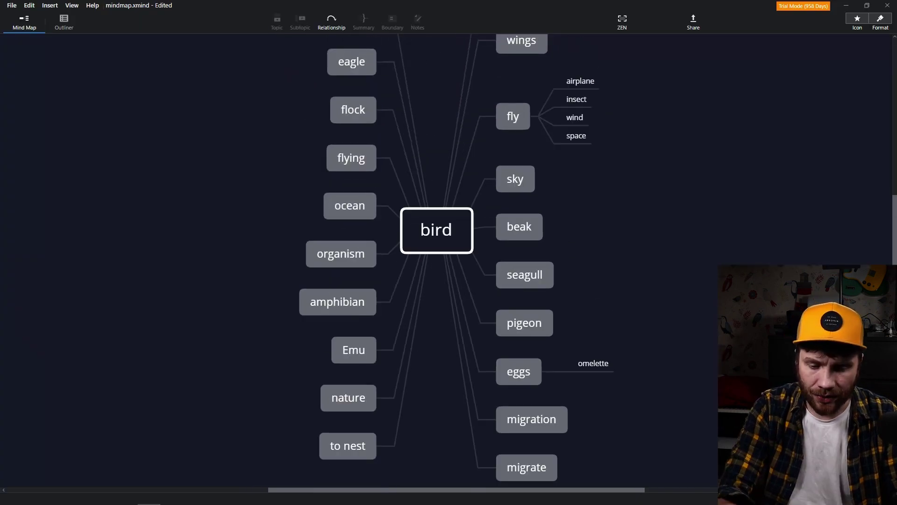
scroll(554, 348, "up", 2)
left_click(452, 345)
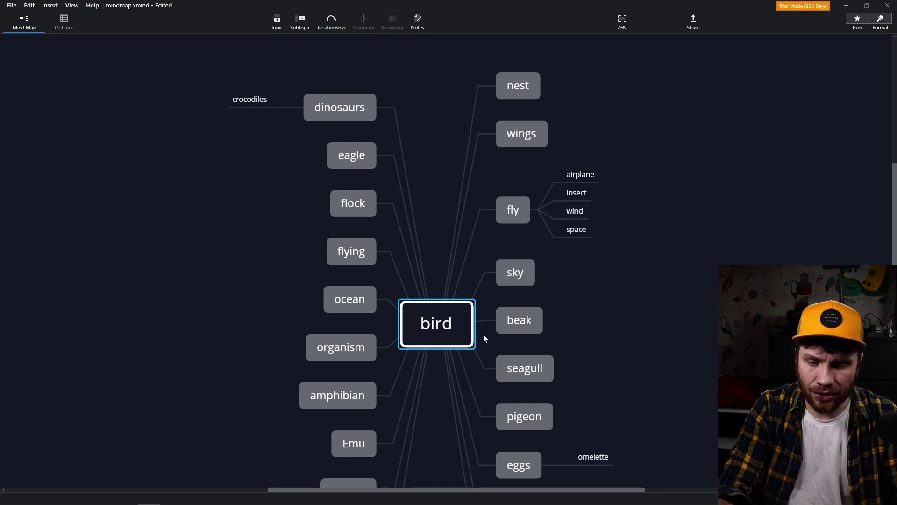
left_click(338, 117)
Step: Under dinosaurs, add the nested topics dumb, pigeons and intellect
key("Tab")
type("dumb")
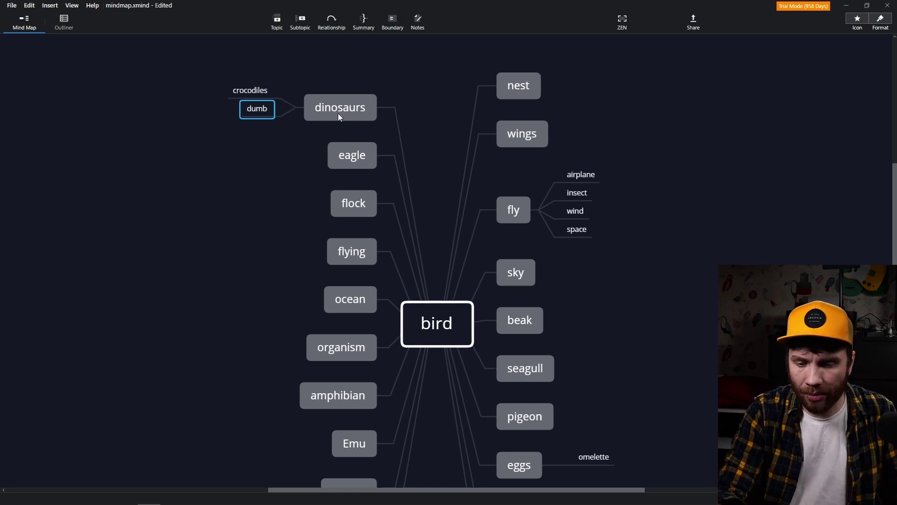
key("Tab")
type("pigeons")
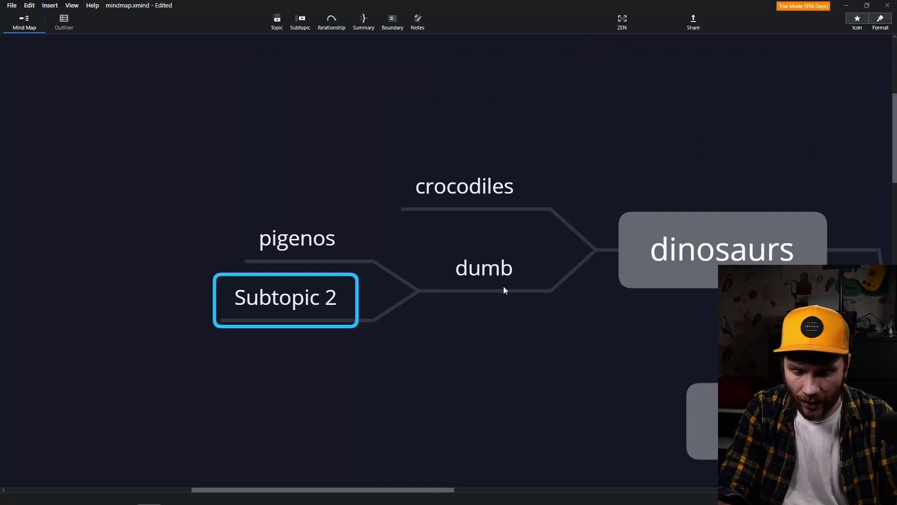
type("intellect")
key("Return")
Step: Under pigenos, add the topic 'you're like a bird, in terms of intellect'
left_click(341, 256)
key("Tab")
type("you")
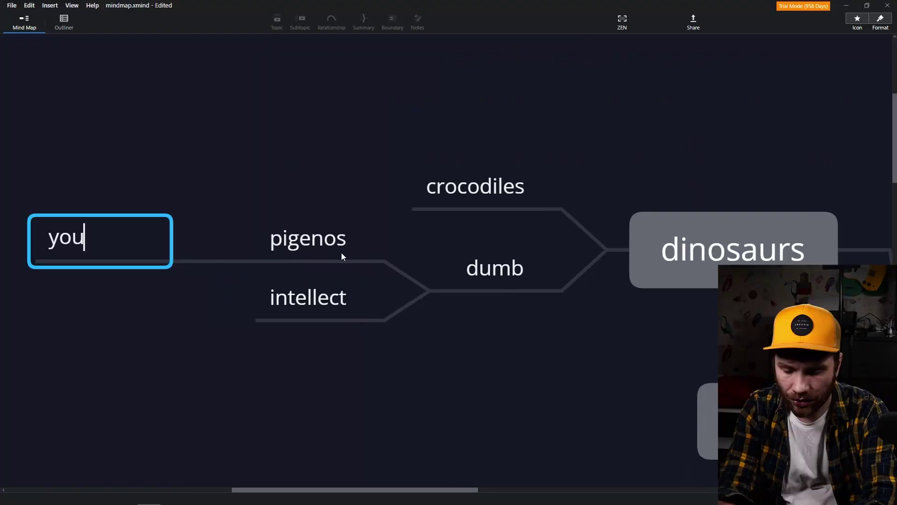
type("'re like a bird, in te")
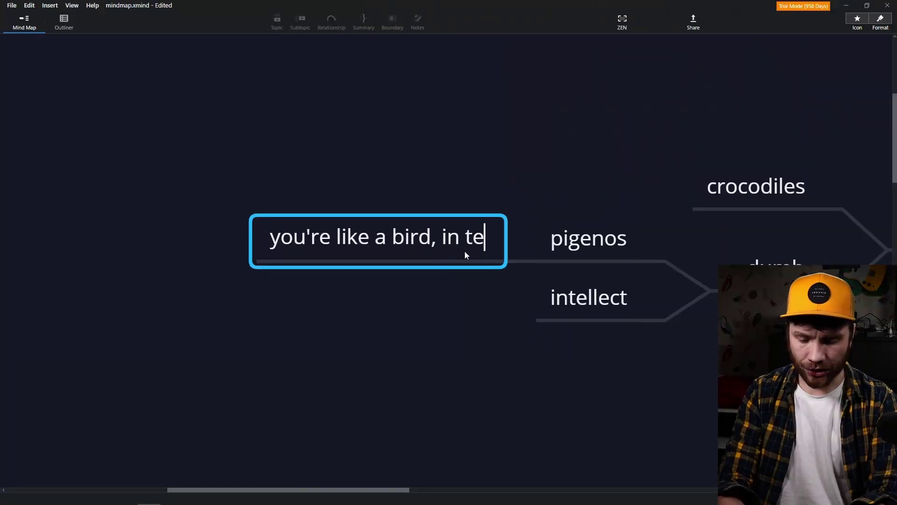
type("s of intellect")
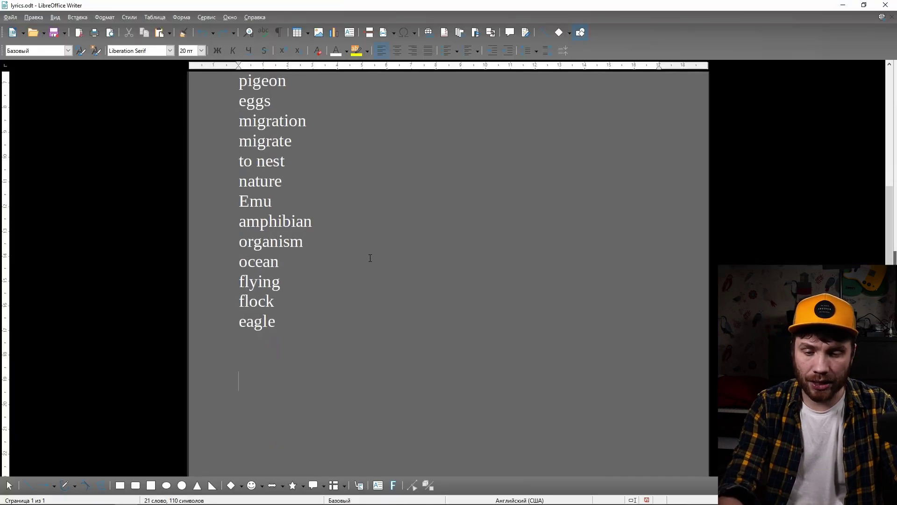
Step: Delete the nest-to-eagle word list and paste 'you're like a bird, in terms of intellect' under Bird
scroll(369, 257, "up", 4)
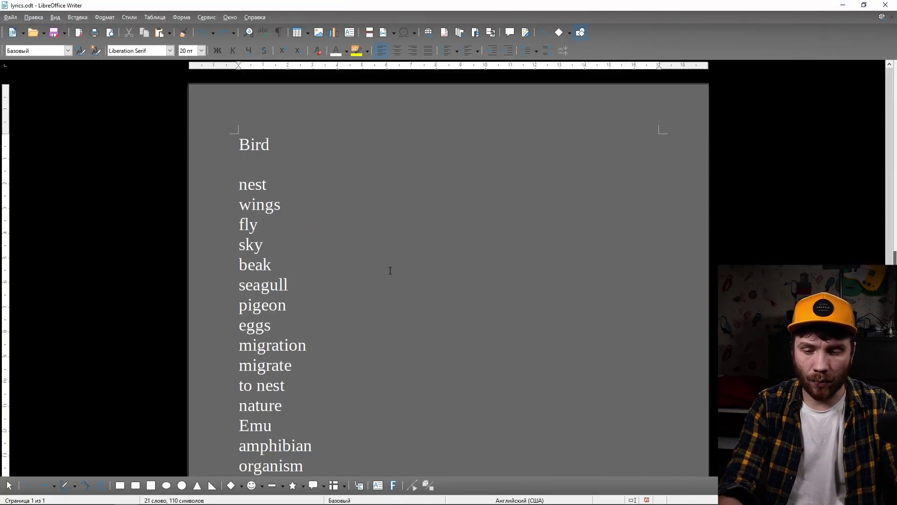
scroll(443, 365, "down", 3)
left_click_drag(380, 451, 238, 108)
scroll(303, 175, "up", 3)
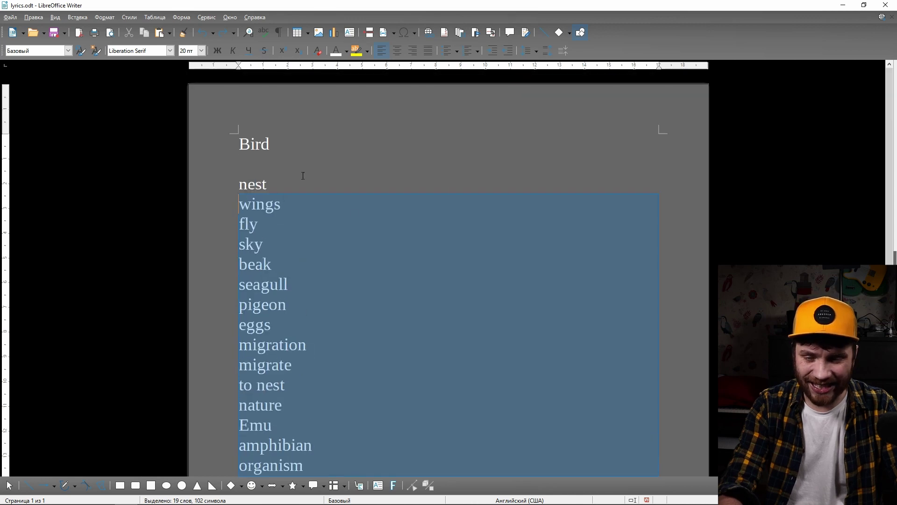
key("BackSpace")
key("BackSpace")
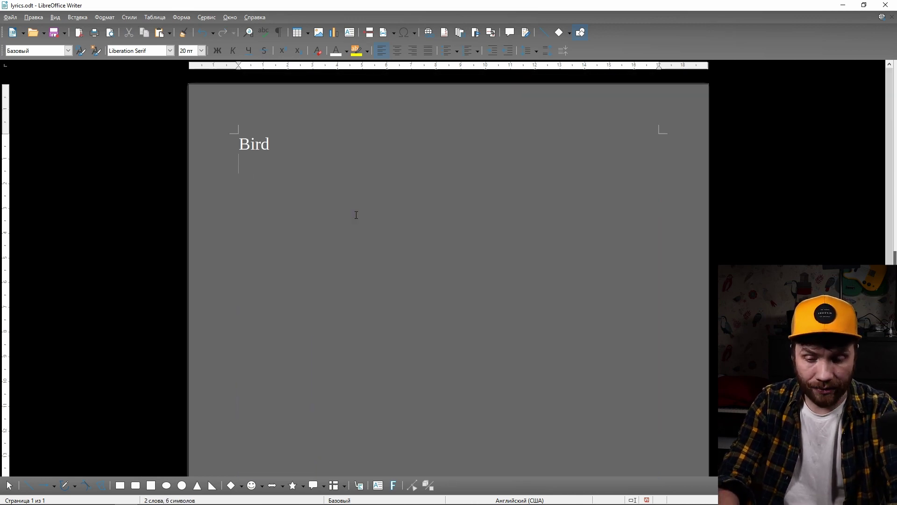
type("you're like a bird, in terms of intellect")
scroll(372, 276, "up", 2)
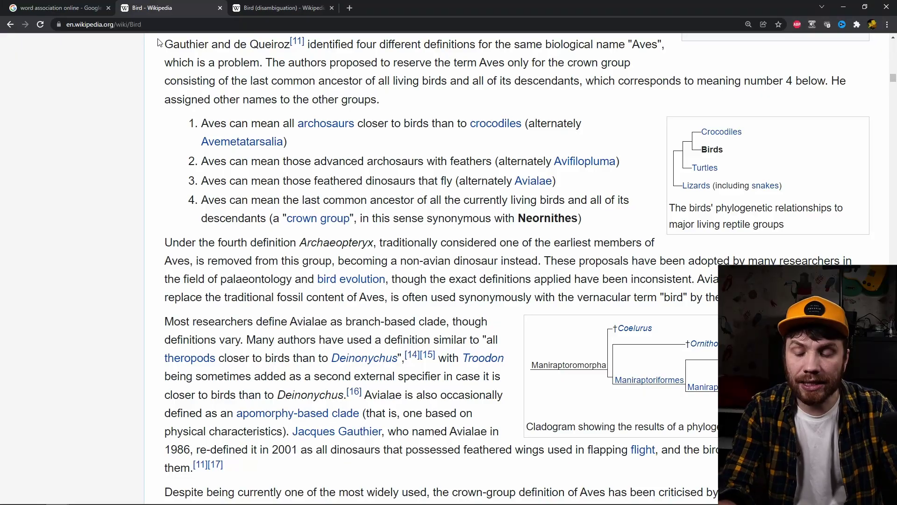
Step: Search 'what is the most stupid bird' and open the a-z-animals dumbest birds article at Kakapo
left_click(168, 28)
type("what i")
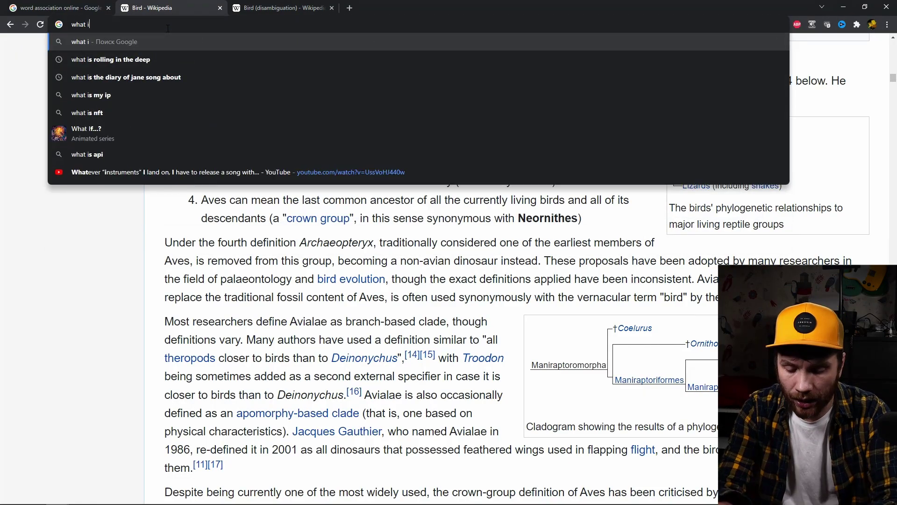
type("s the most st")
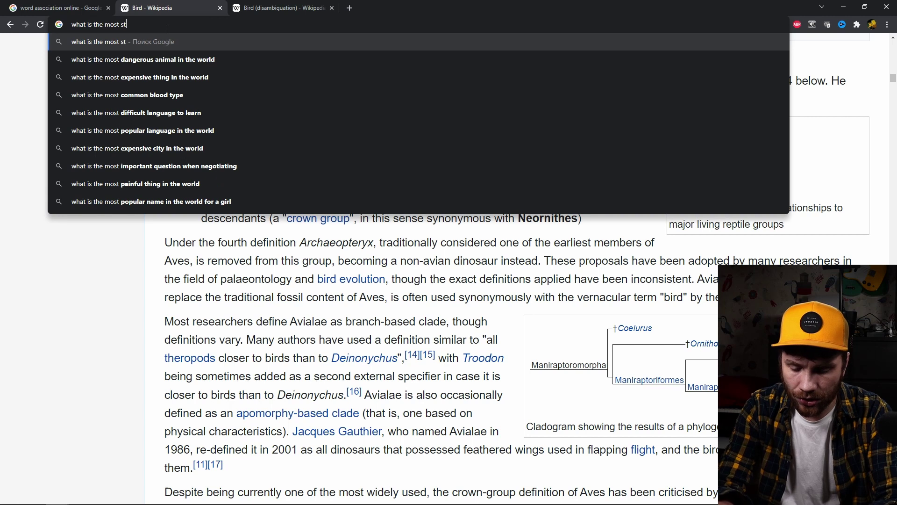
type("upid bird")
key("Return")
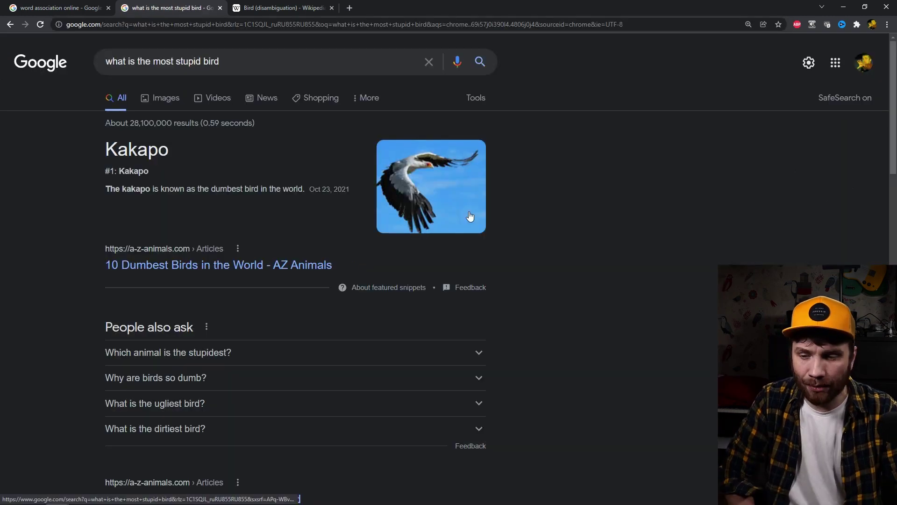
left_click(340, 205)
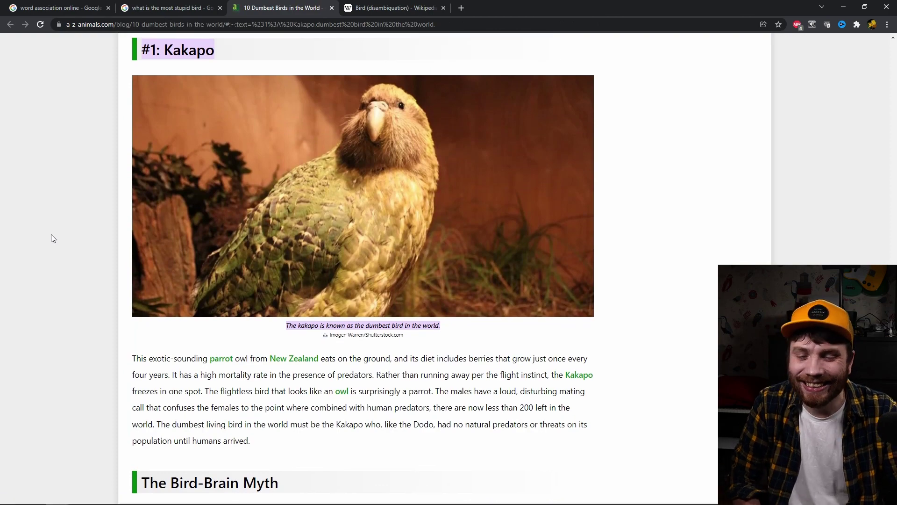
scroll(61, 227, "down", 10)
scroll(50, 236, "down", 3)
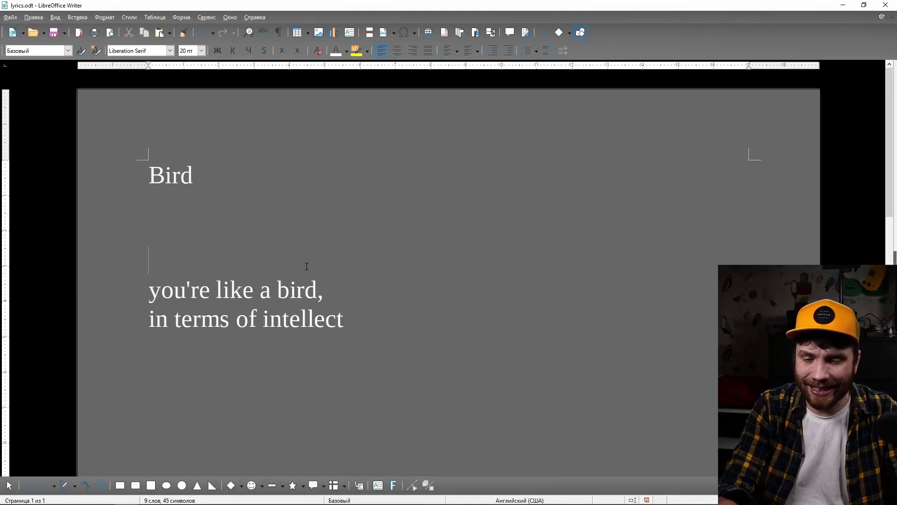
Step: Select the two lines 'you're like a bird, / in terms of intellect' in lyrics.odt
left_click_drag(366, 326, 149, 287)
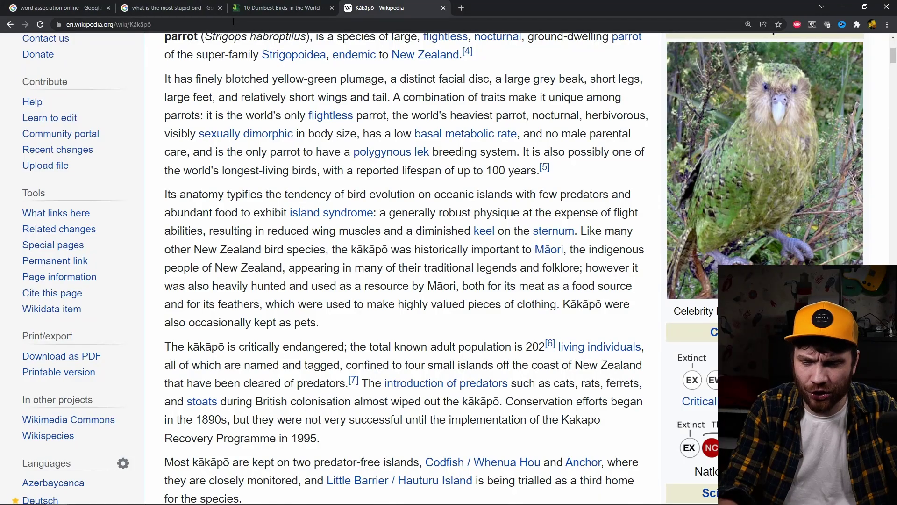
Step: Search the web for 'rhymes online' and open the RhymeZone rhyming dictionary
left_click(233, 22)
type("rh")
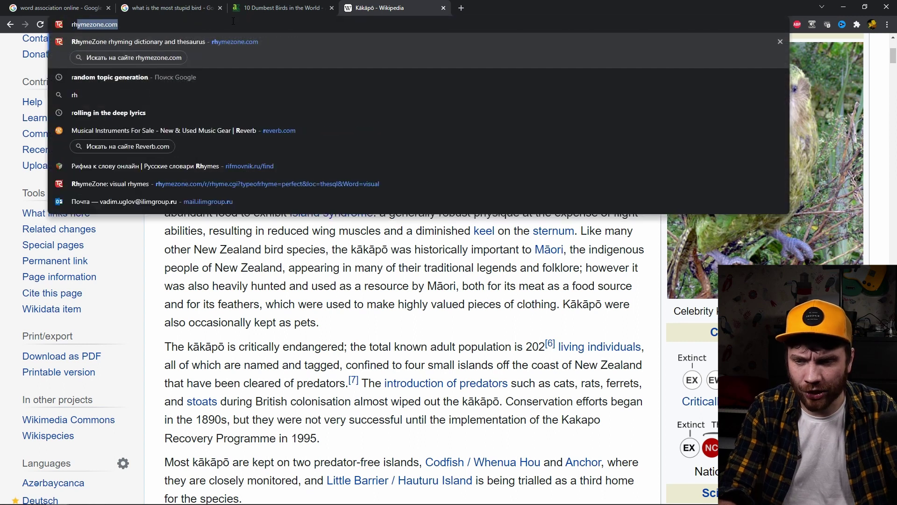
type("ymes online")
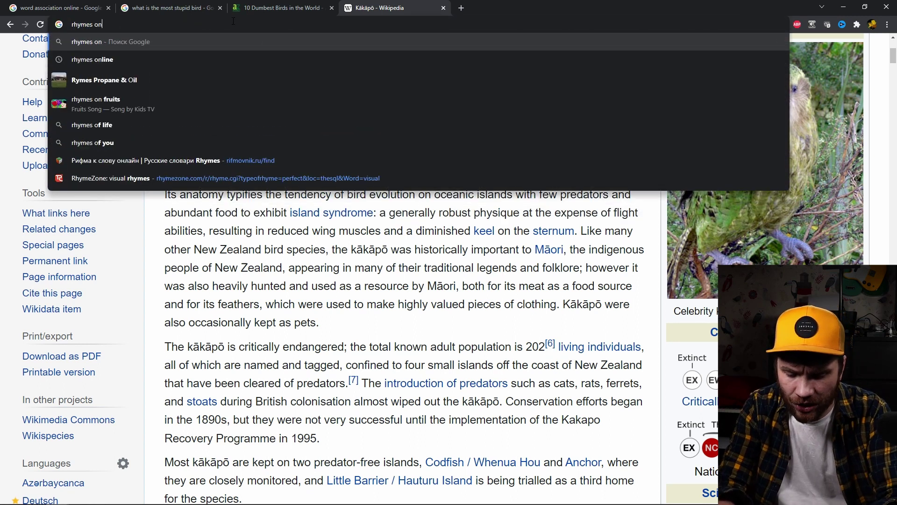
key("Return")
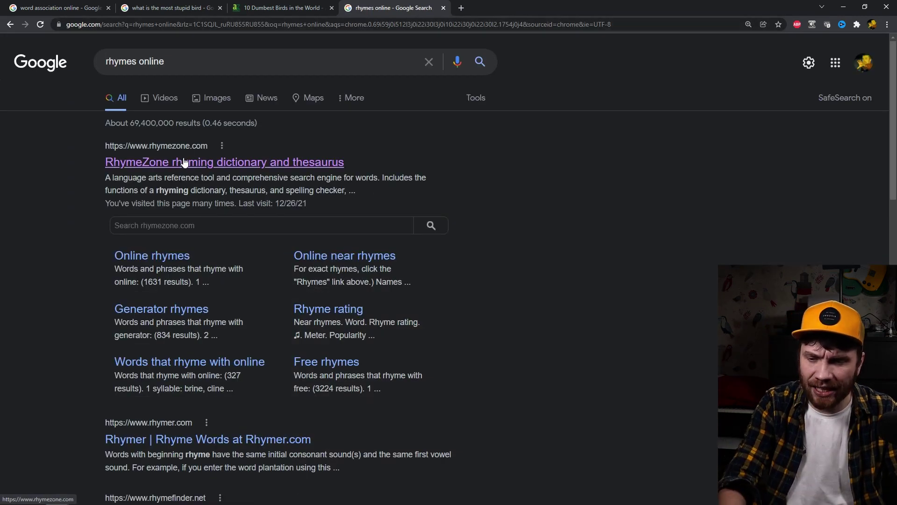
left_click(183, 162)
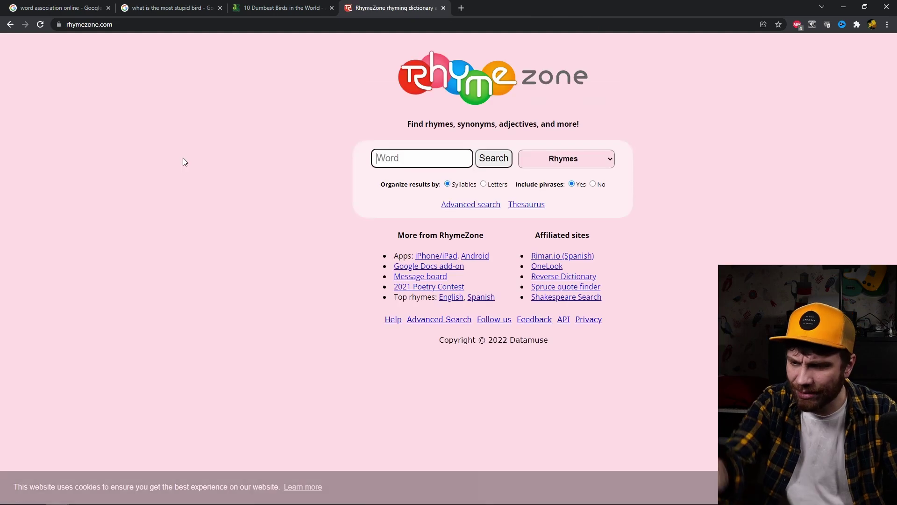
Step: Look up rhymes for 'intellect' on RhymeZone and browse the results
left_click(487, 159)
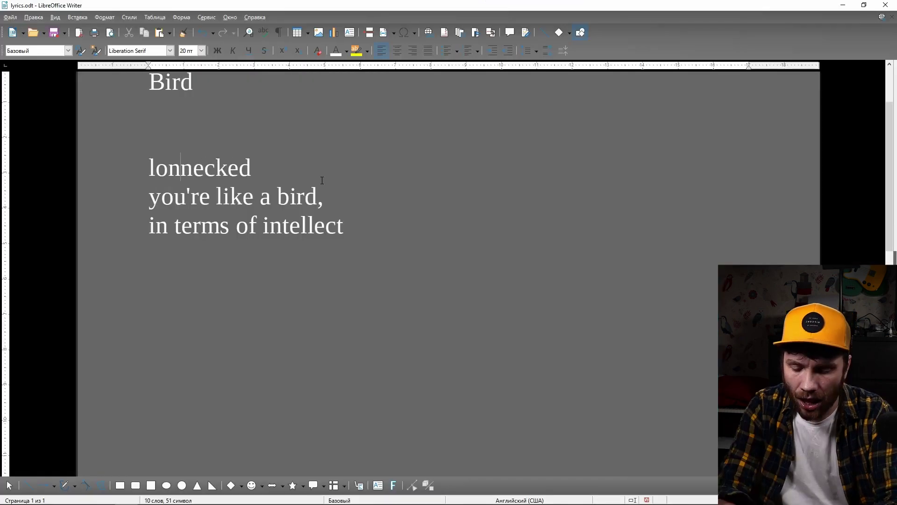
type("g")
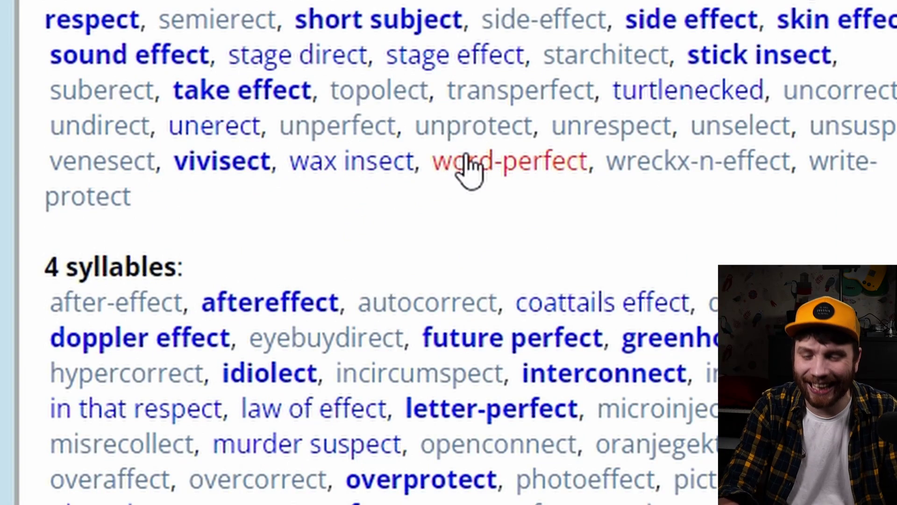
scroll(720, 220, "down", 3)
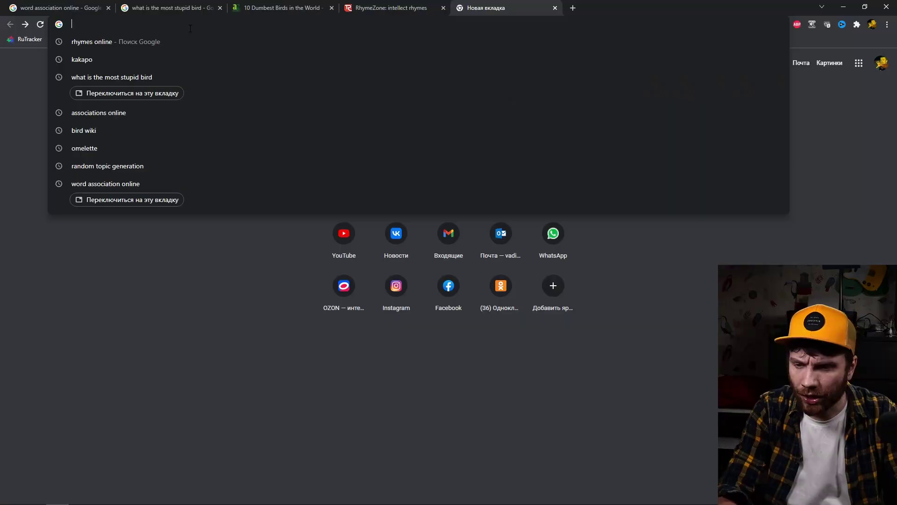
Step: Find synonyms of 'intellect' on Thesaurus.com and select the word 'brains'
type("sy")
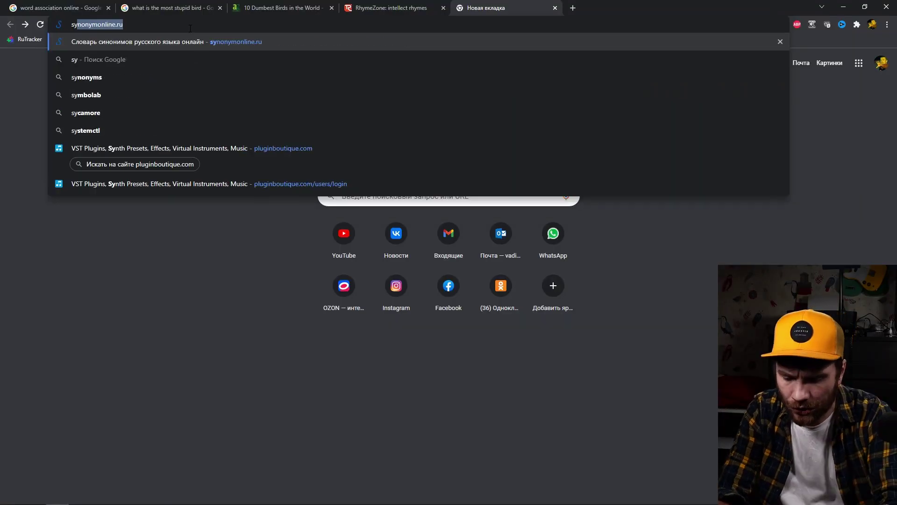
type("nonyms online")
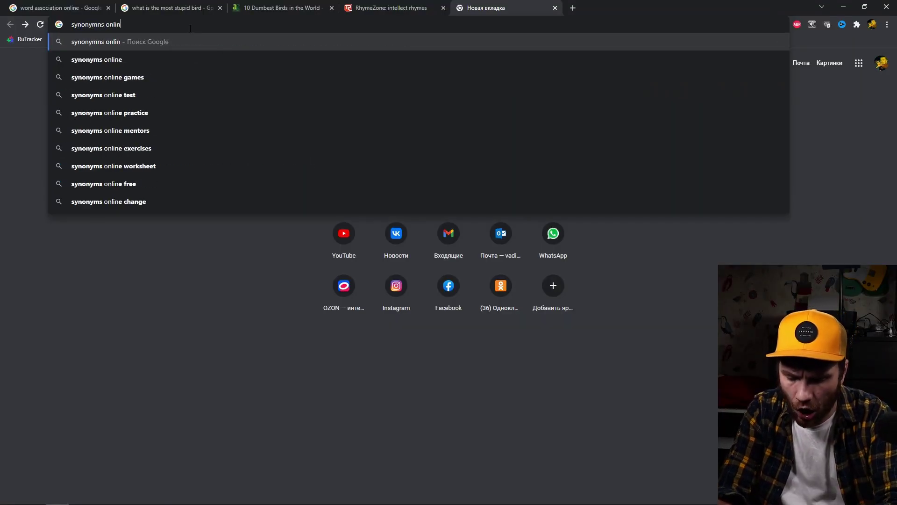
key("Return")
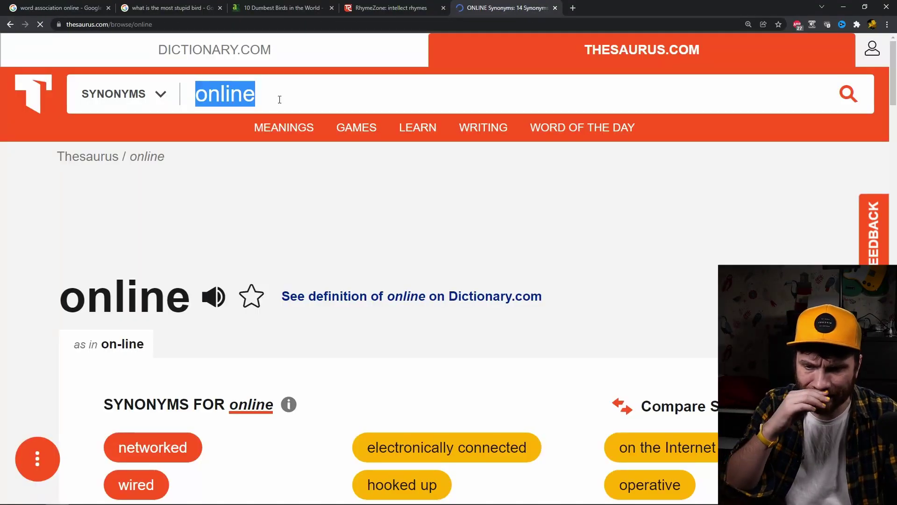
type("intel")
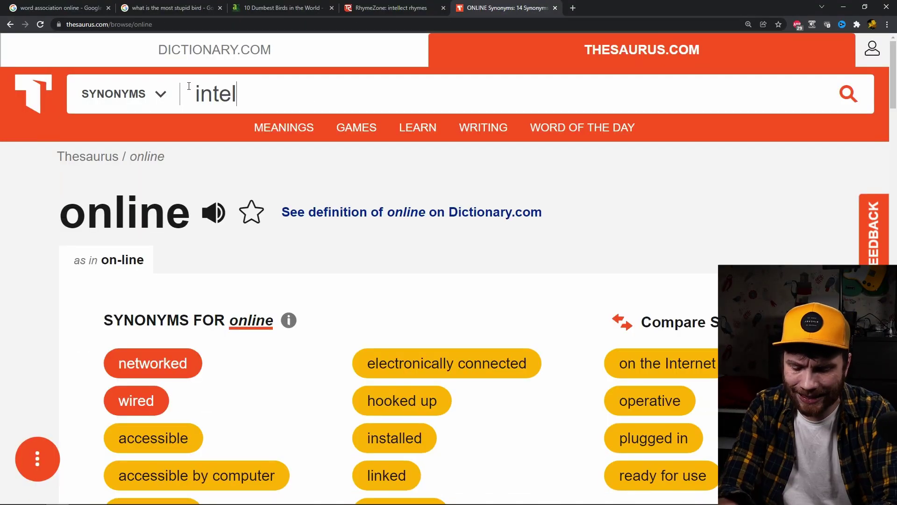
type("lect")
key("Return")
scroll(423, 366, "down", 1)
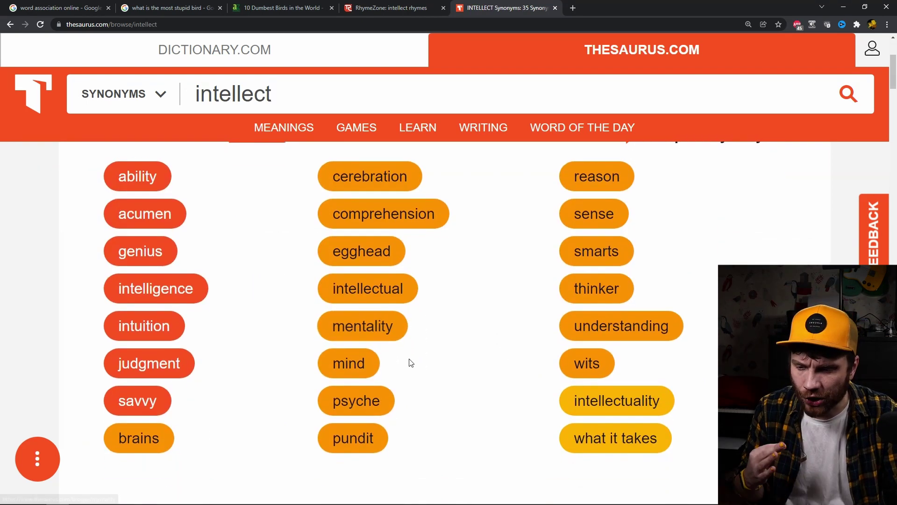
scroll(327, 365, "down", 1)
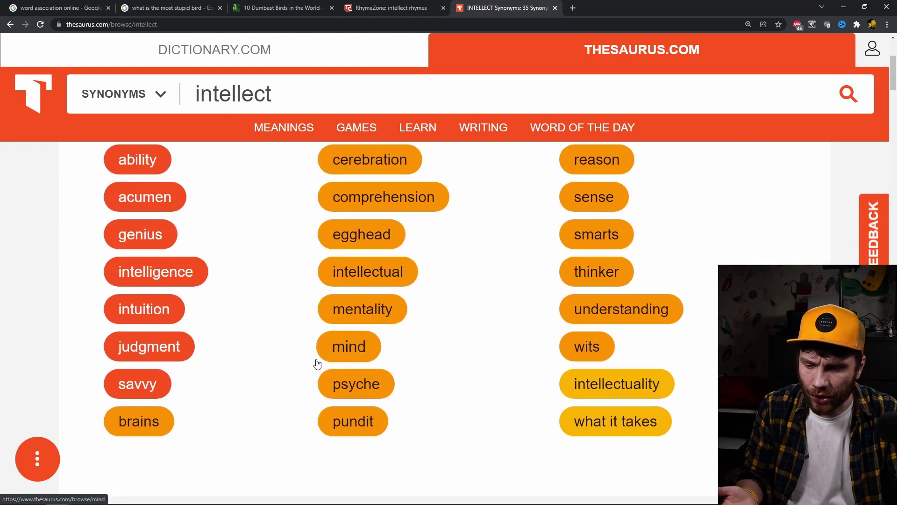
double_click(135, 399)
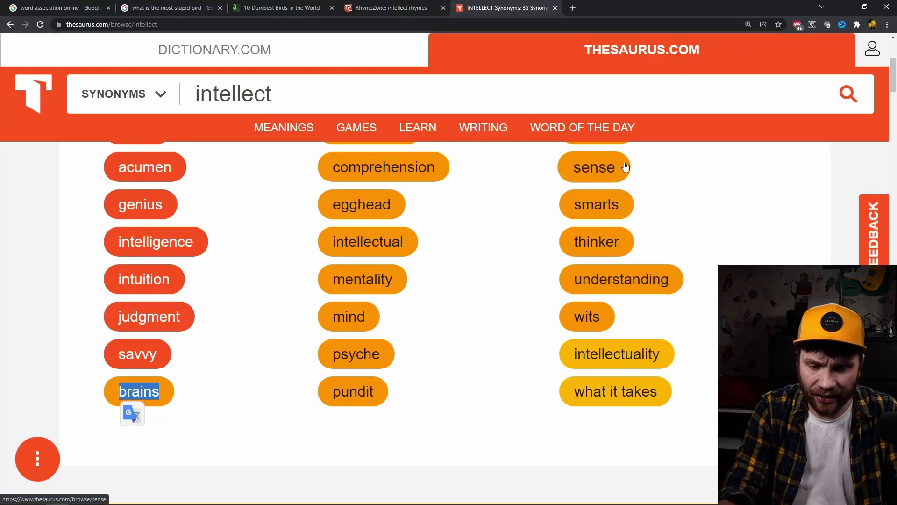
Step: Delete the word 'mentally' from the lyrics and make room above 'brains'
scroll(637, 264, "up", 2)
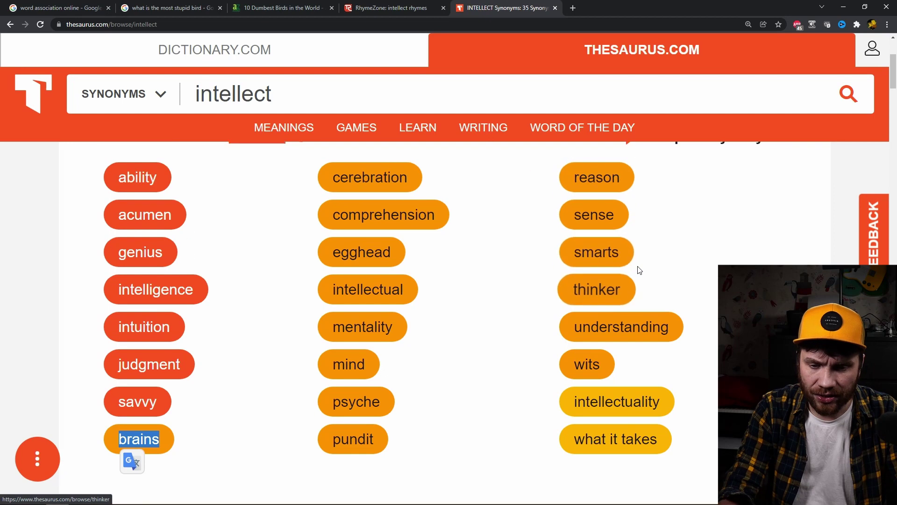
scroll(310, 349, "down", 10)
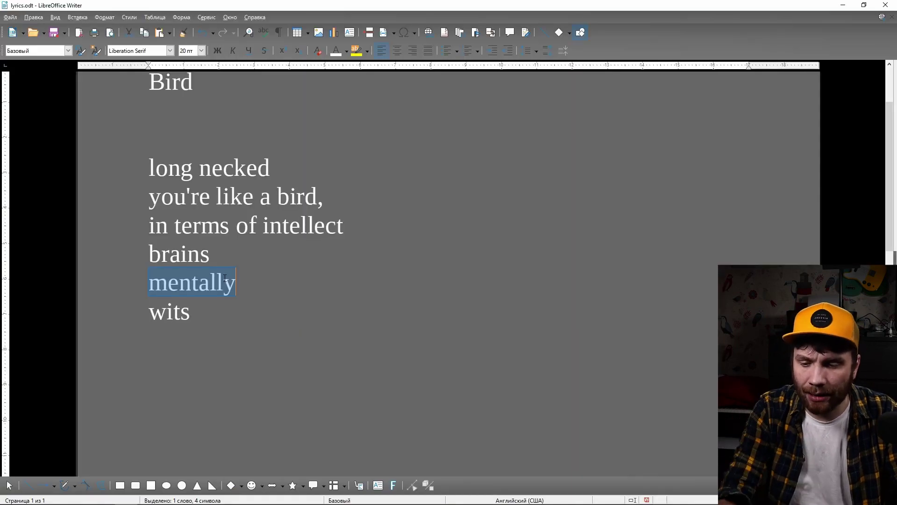
key("BackSpace")
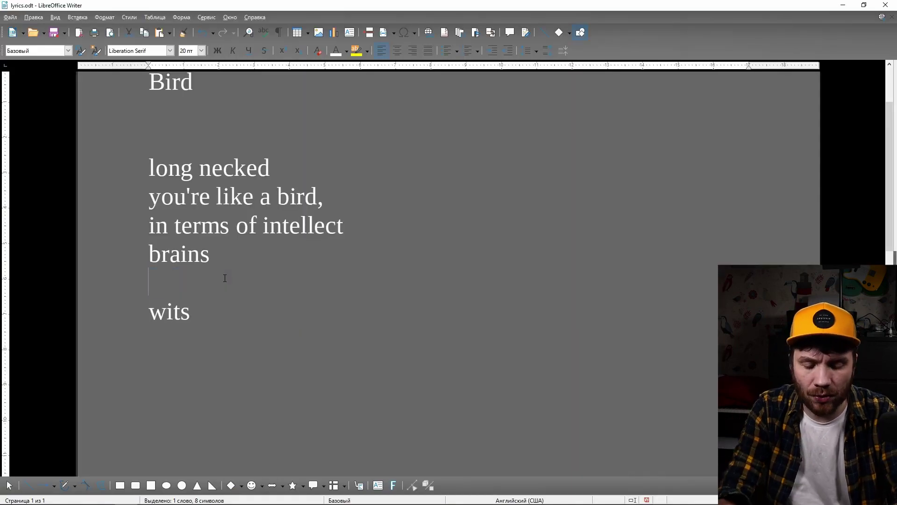
key("BackSpace")
Step: Type the verse lines 'You're like a bird' and 'but it is not the eyes'
type("\\ si")
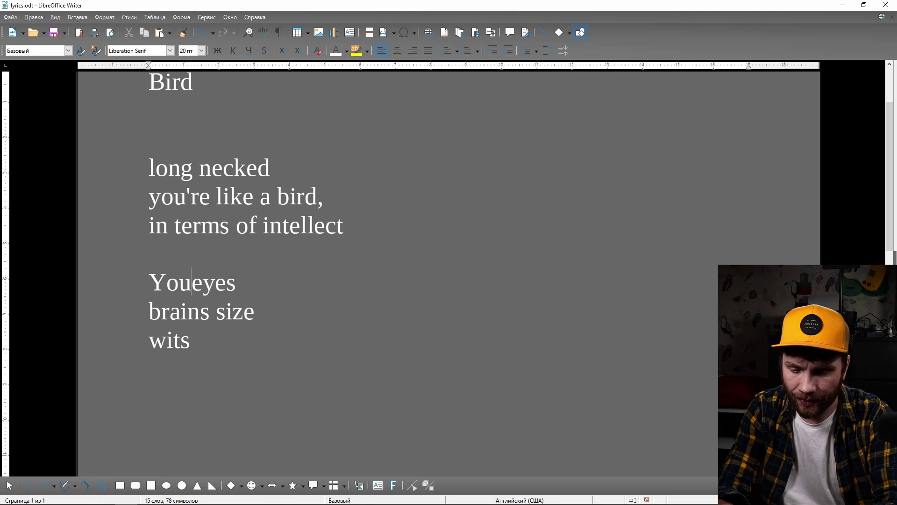
type("'re like a b")
type("ird")
key("Return")
type("but it is no")
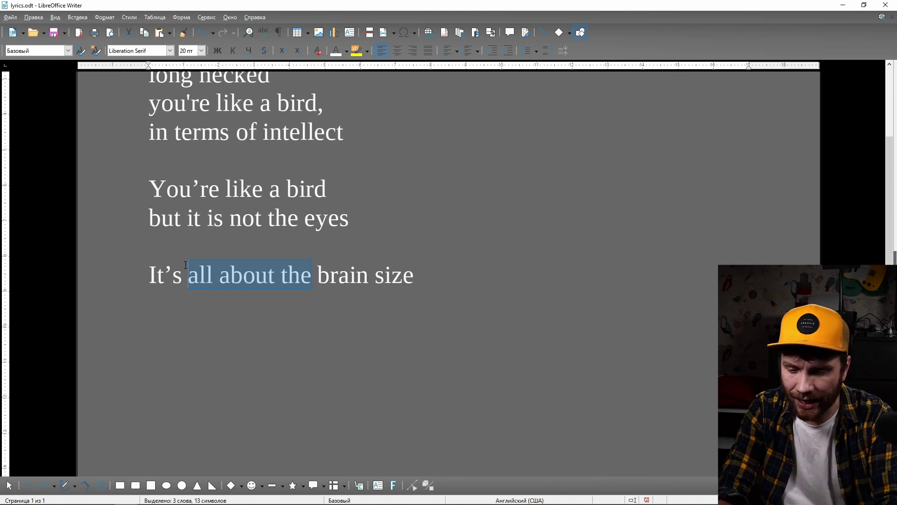
type("the")
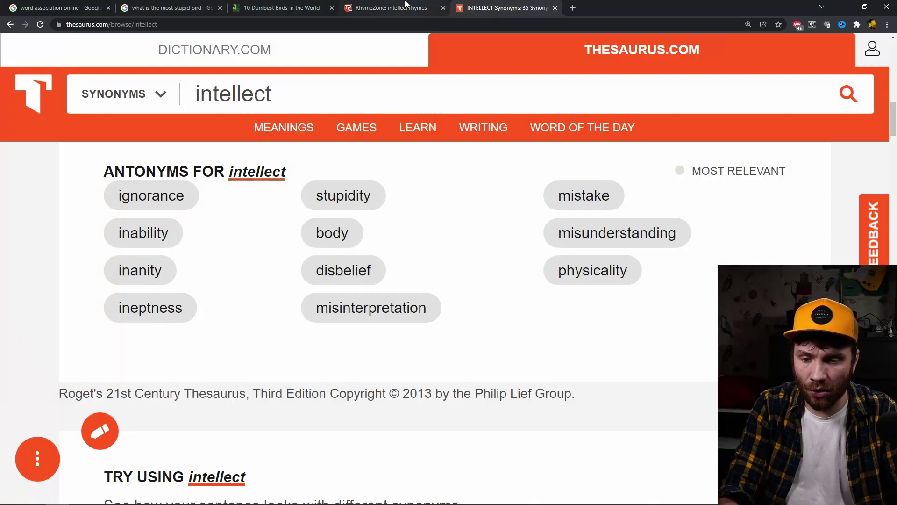
Step: Look up rhymes for 'bird' on RhymeZone and add the lyric line 'it's not the wings I heard'
left_click(398, 8)
scroll(377, 39, "up", 1)
type("bird")
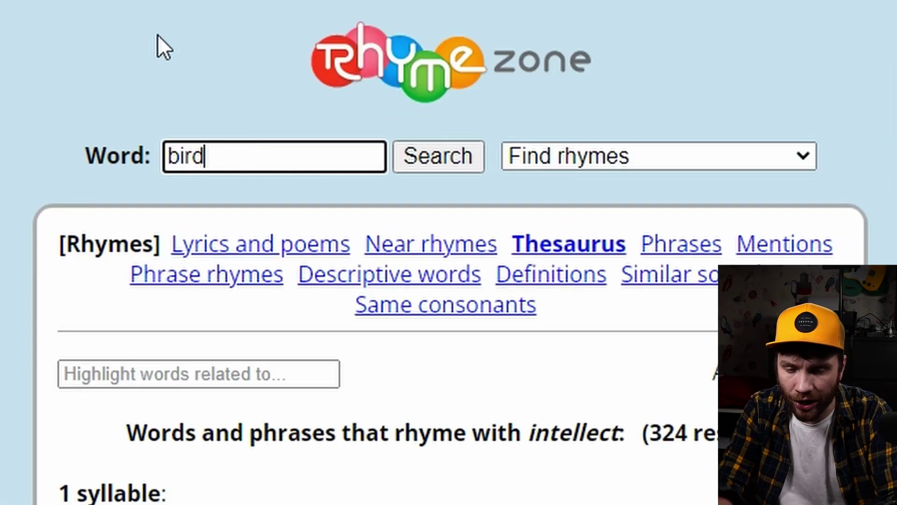
key("Return")
scroll(377, 281, "down", 2)
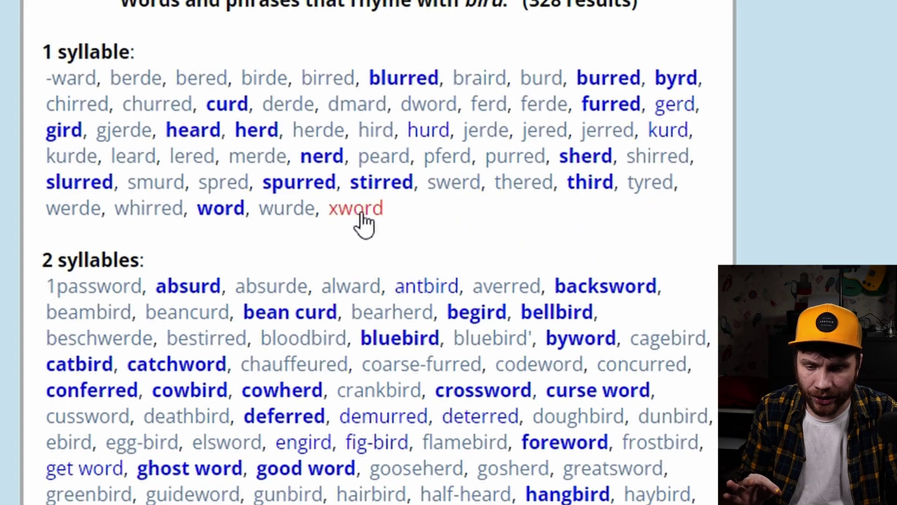
type("s the brain size")
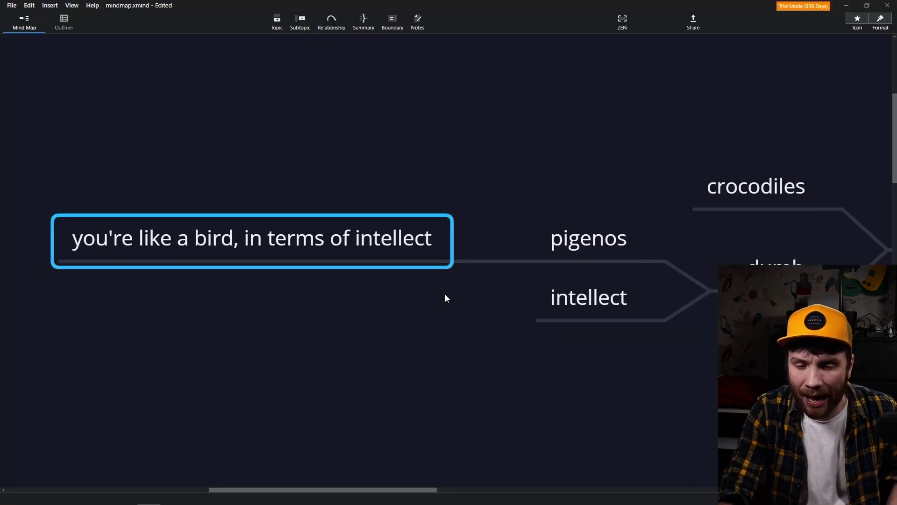
scroll(439, 299, "left", 10)
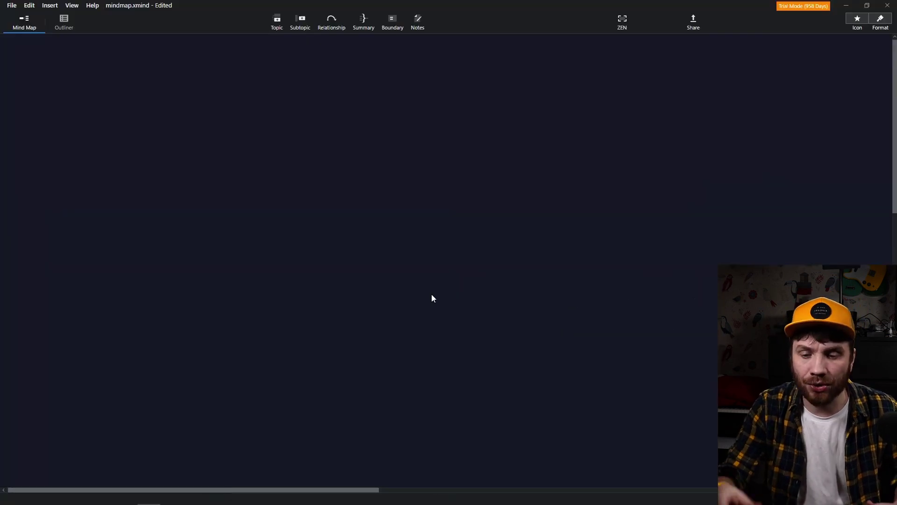
scroll(497, 348, "right", 10)
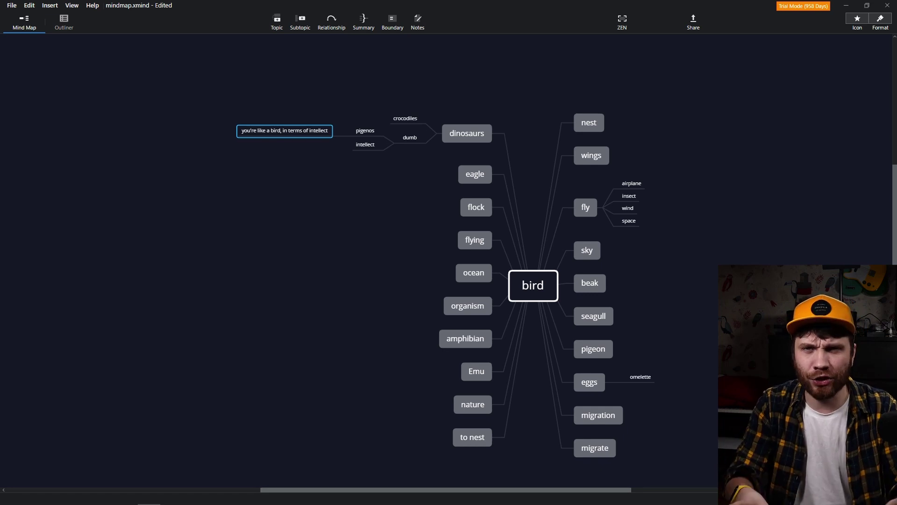
scroll(680, 317, "down", 2)
scroll(607, 306, "right", 4)
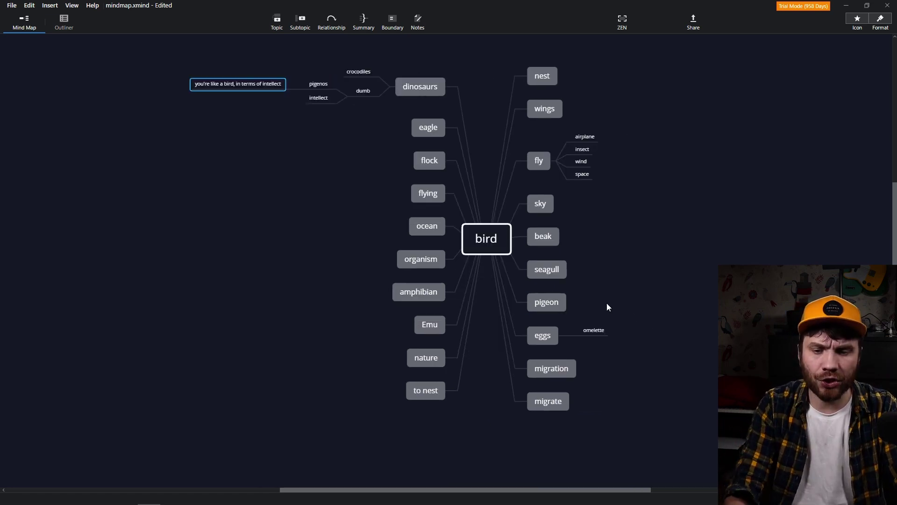